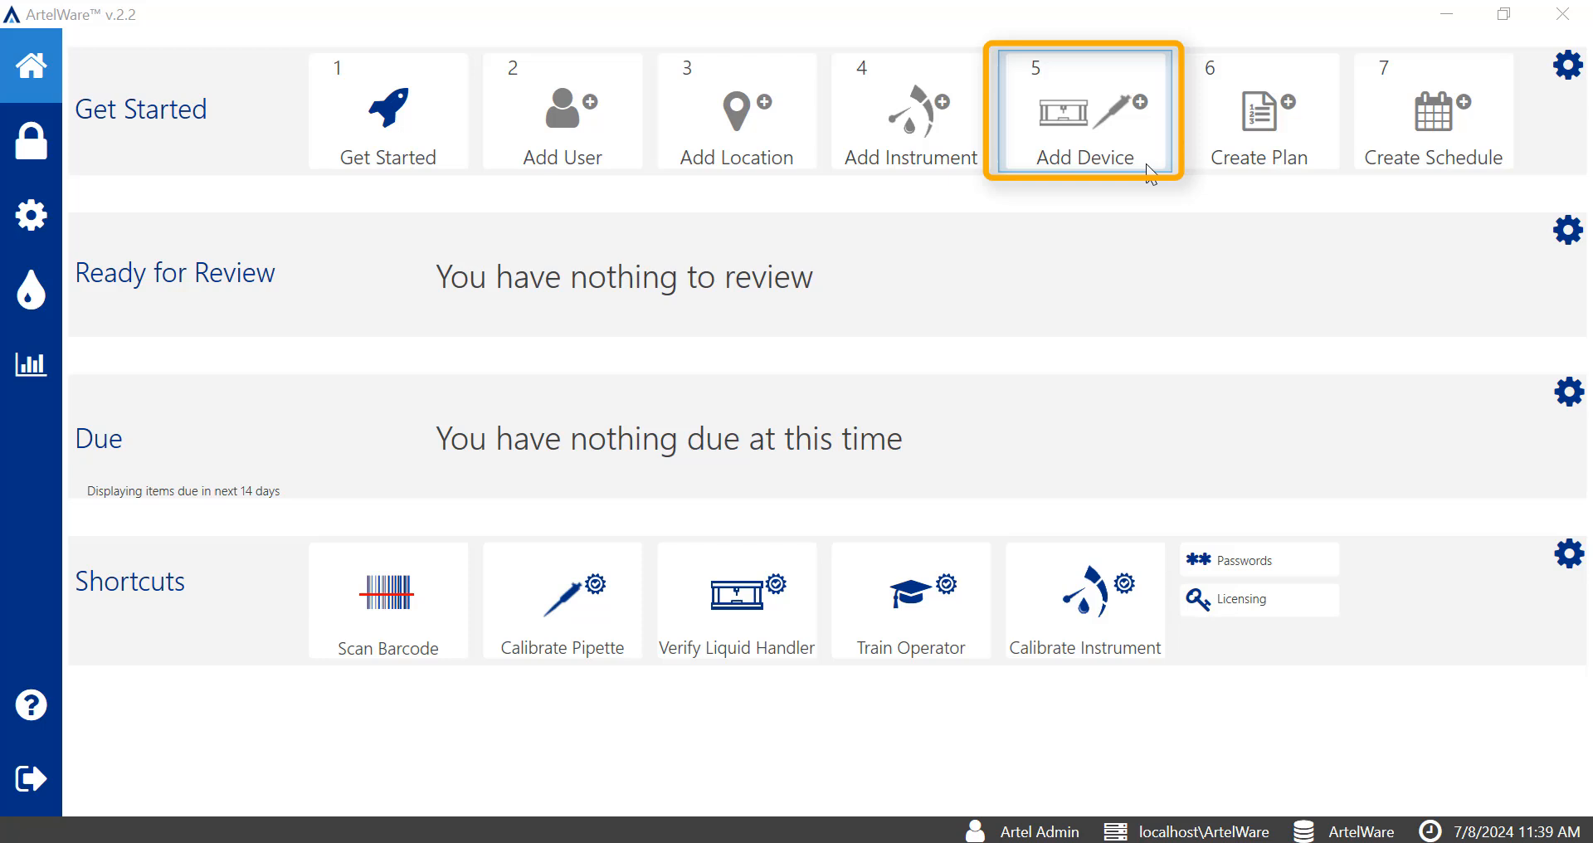
# Step: Start adding a new device of type Pipette from the home screen
pyautogui.click(41, 221)
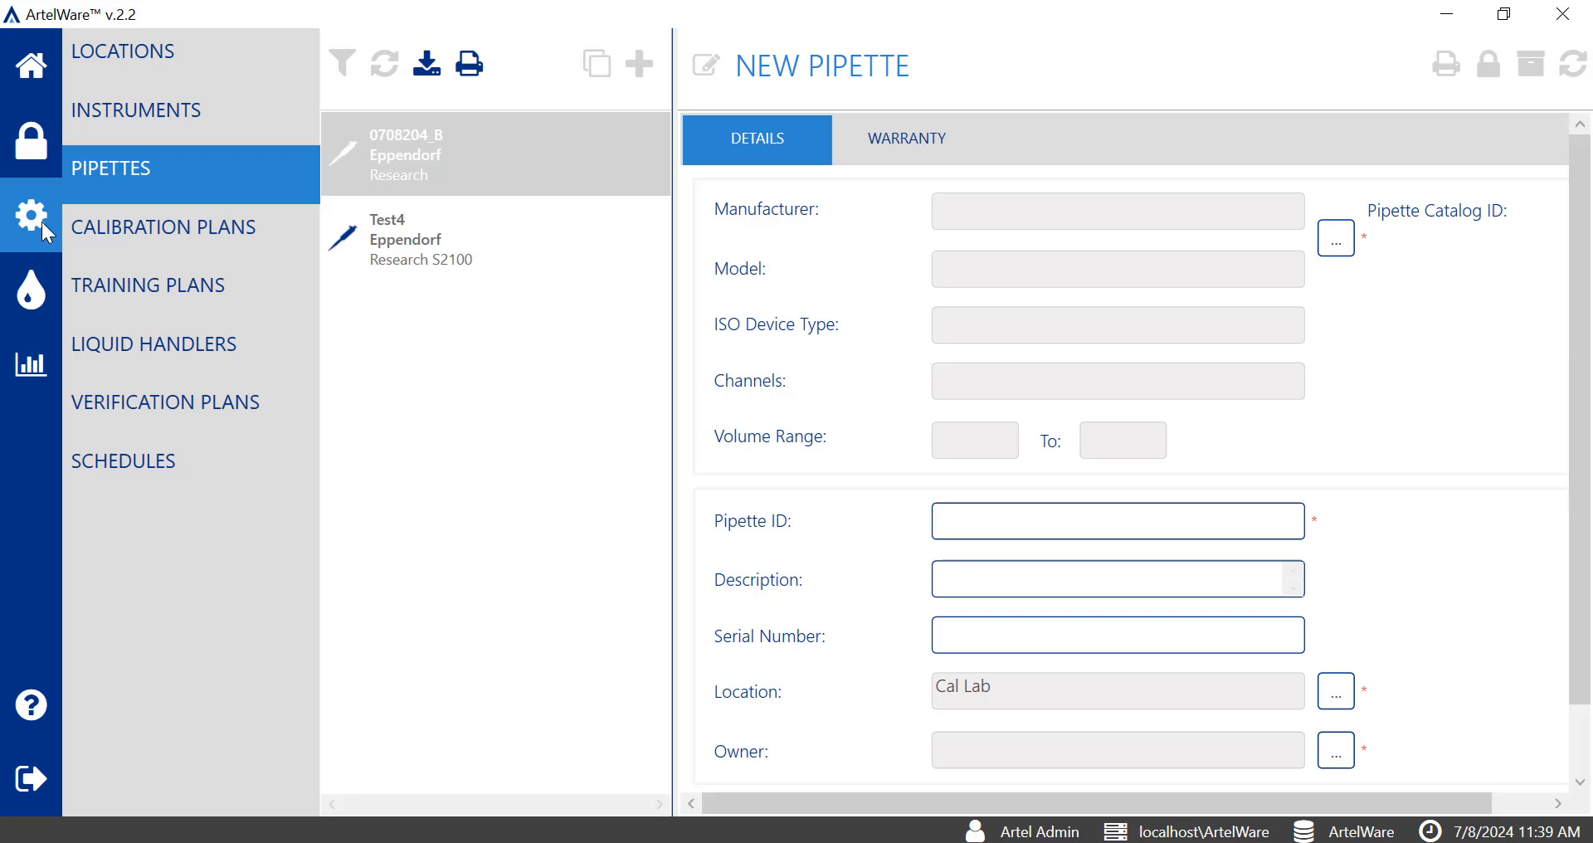
pyautogui.click(37, 68)
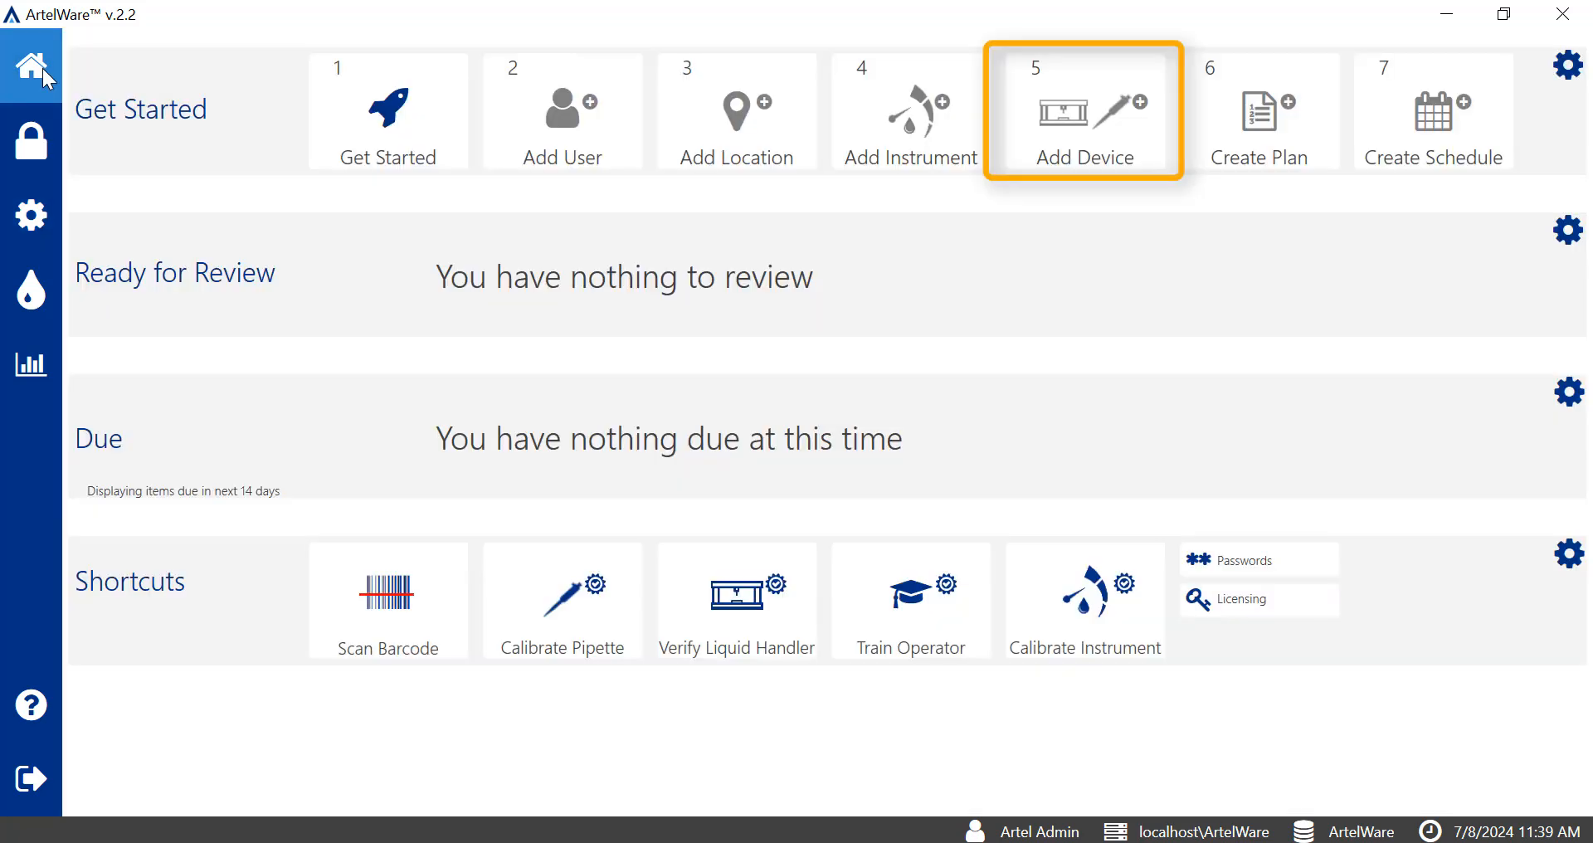
pyautogui.click(1158, 168)
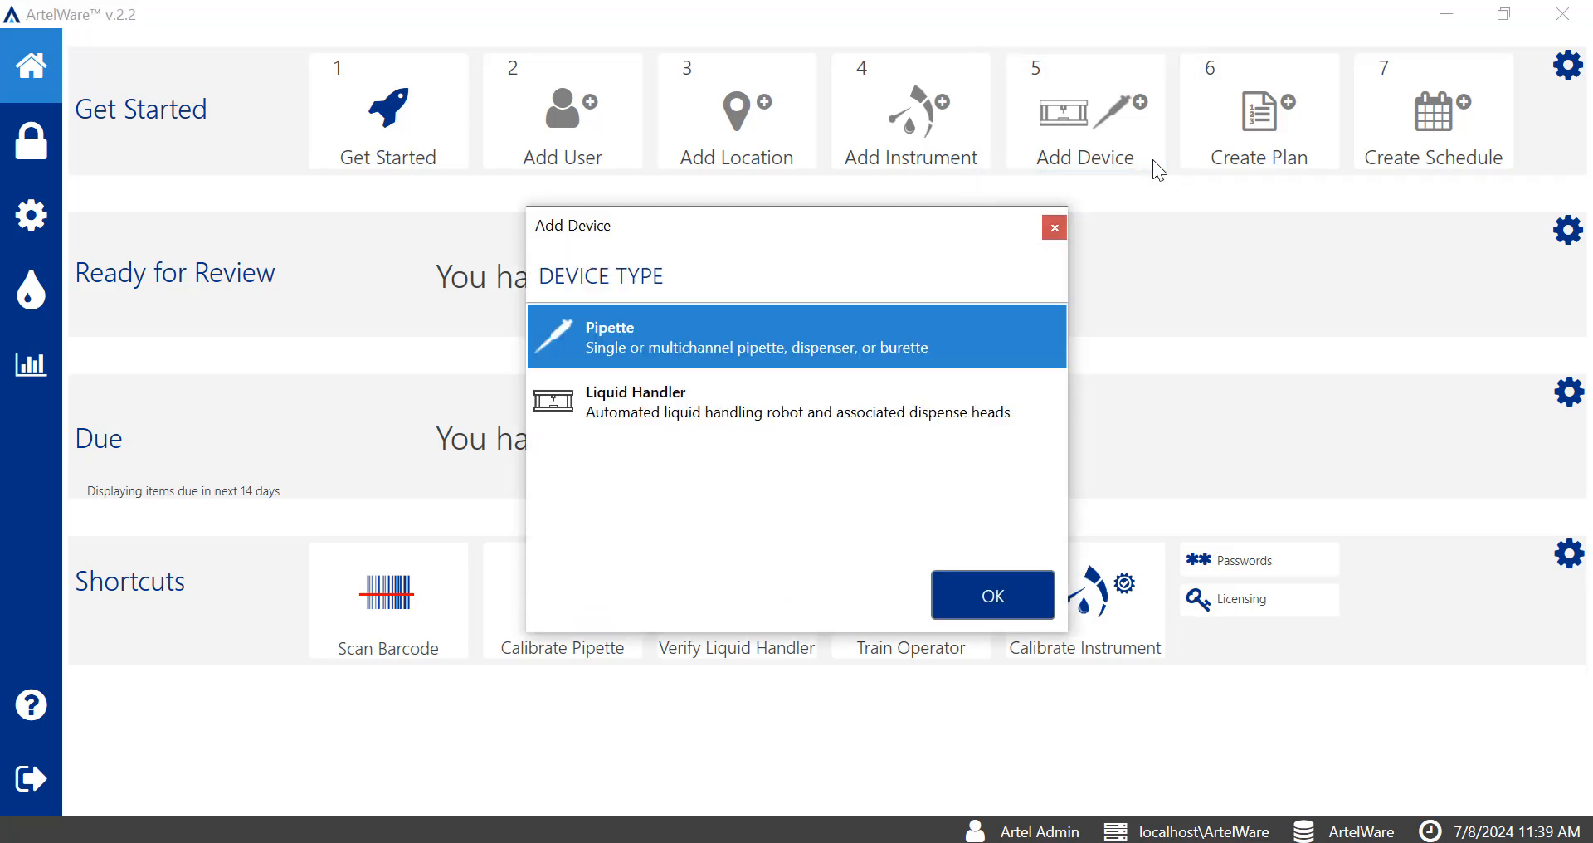
pyautogui.click(1039, 610)
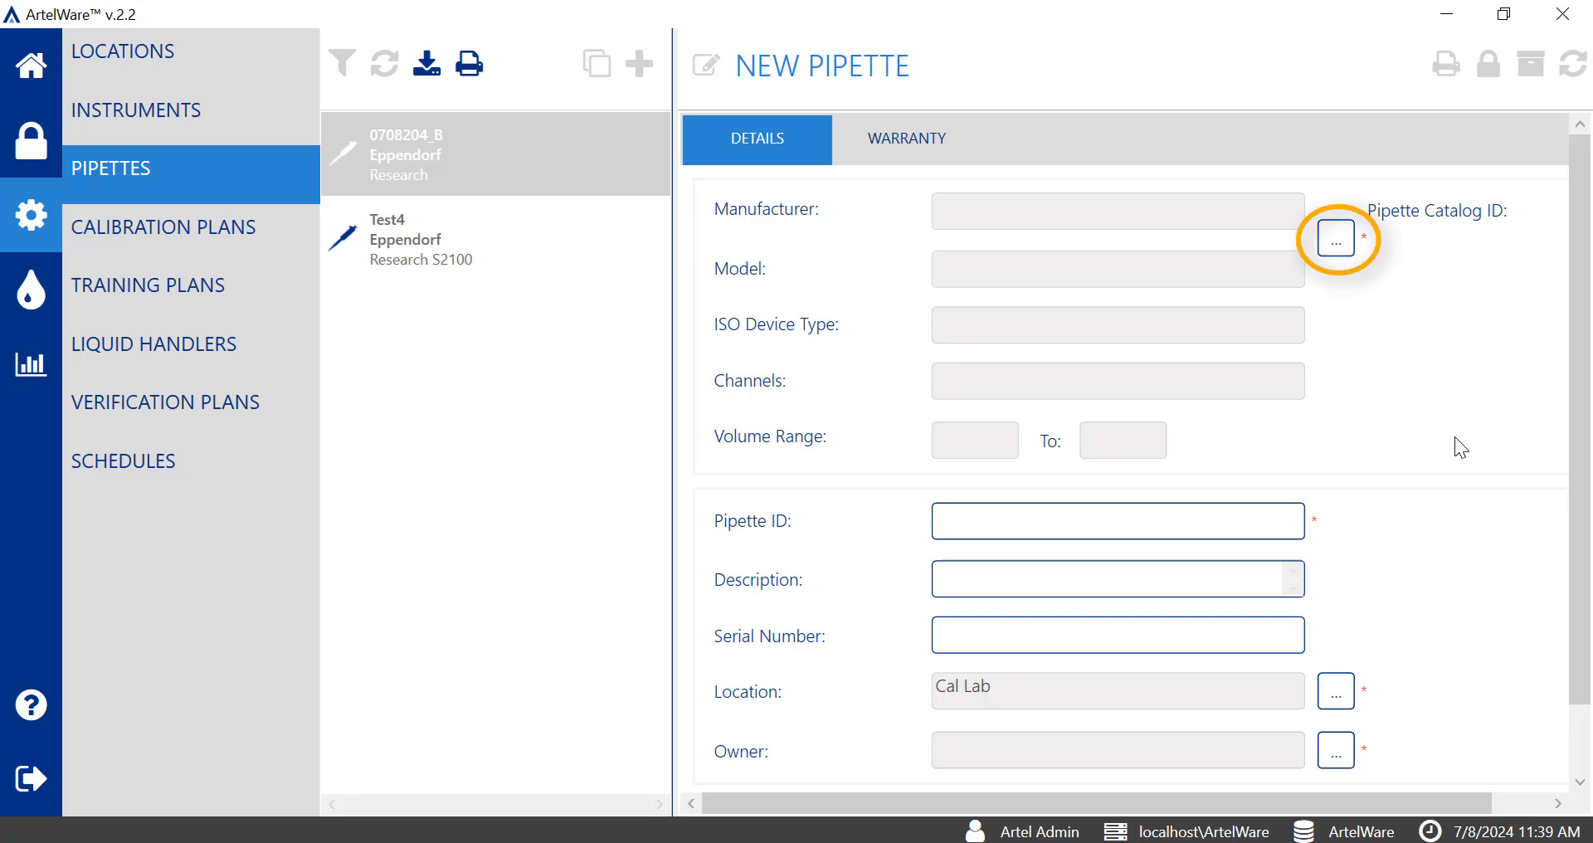
# Step: Open the pipette model catalog for the new pipette and filter it by manufacturer Eppendorf
pyautogui.click(1343, 249)
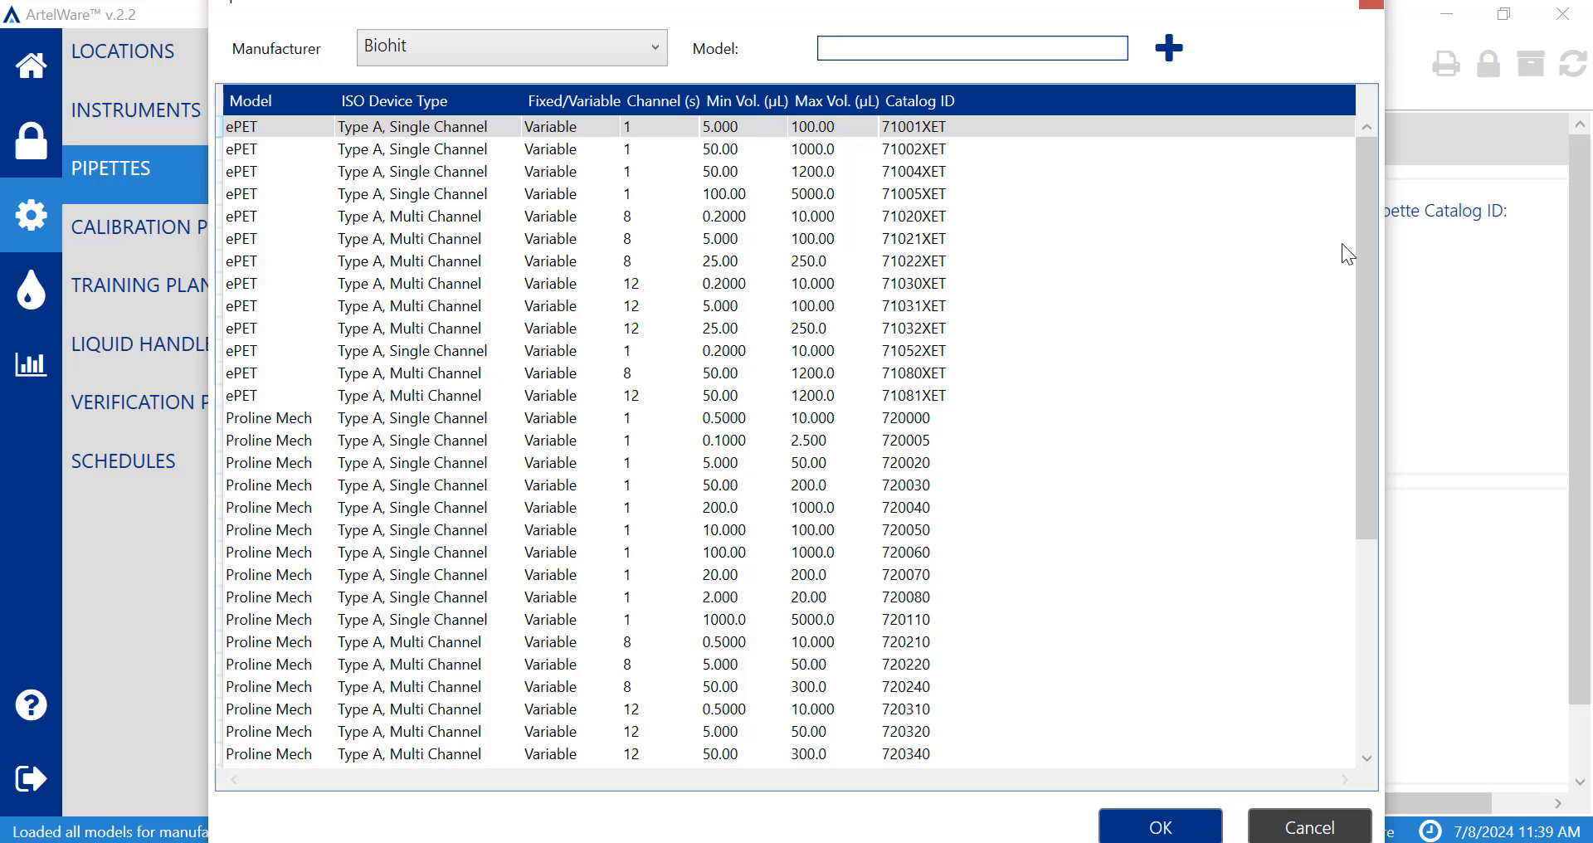
pyautogui.click(654, 47)
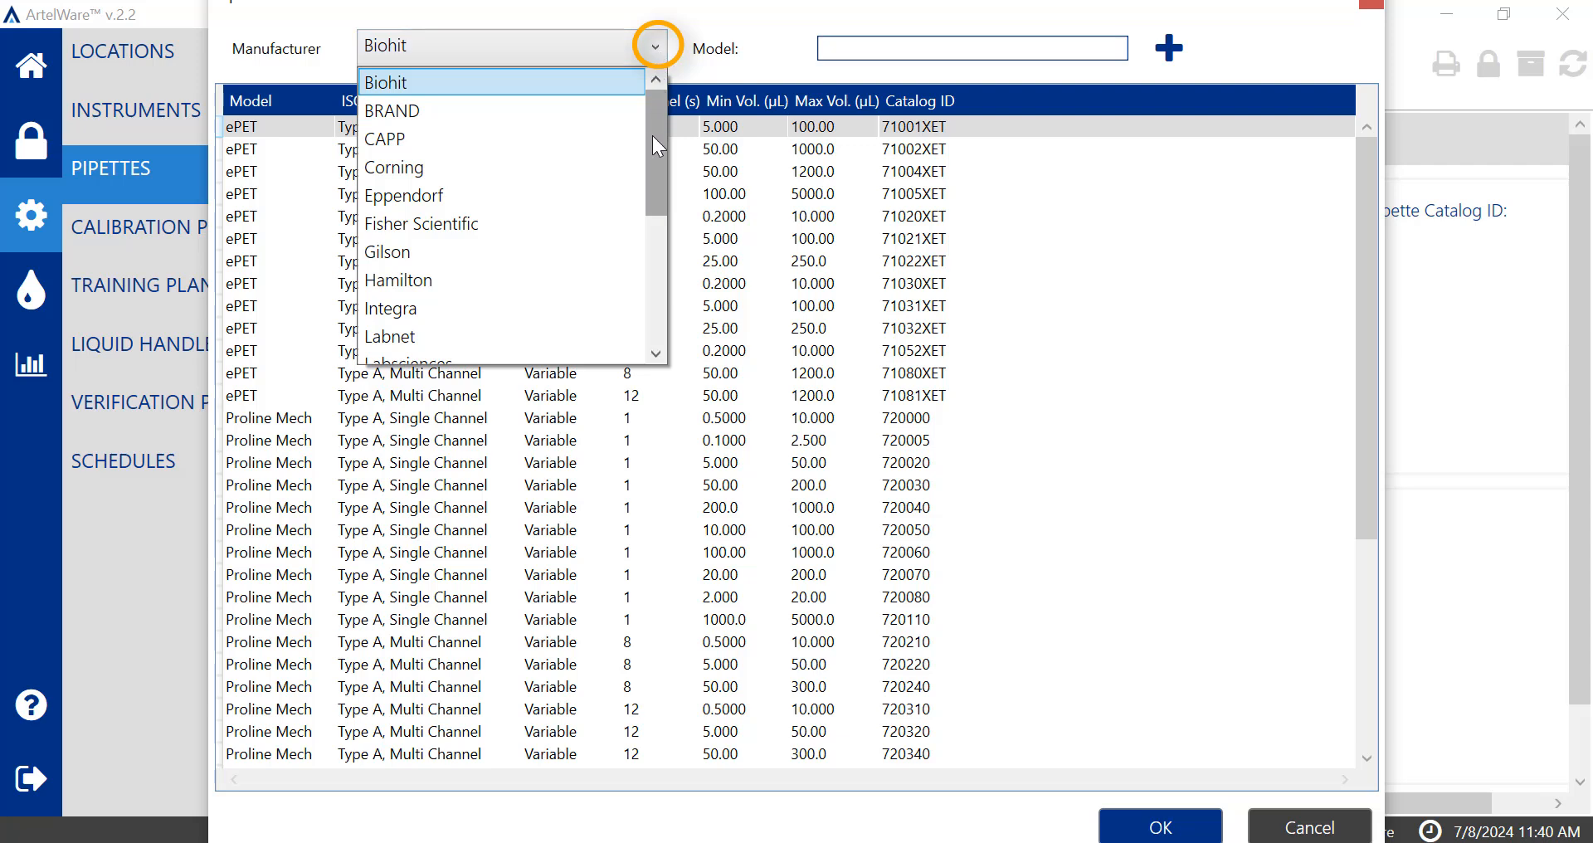
pyautogui.moveTo(652, 136); pyautogui.dragTo(655, 167)
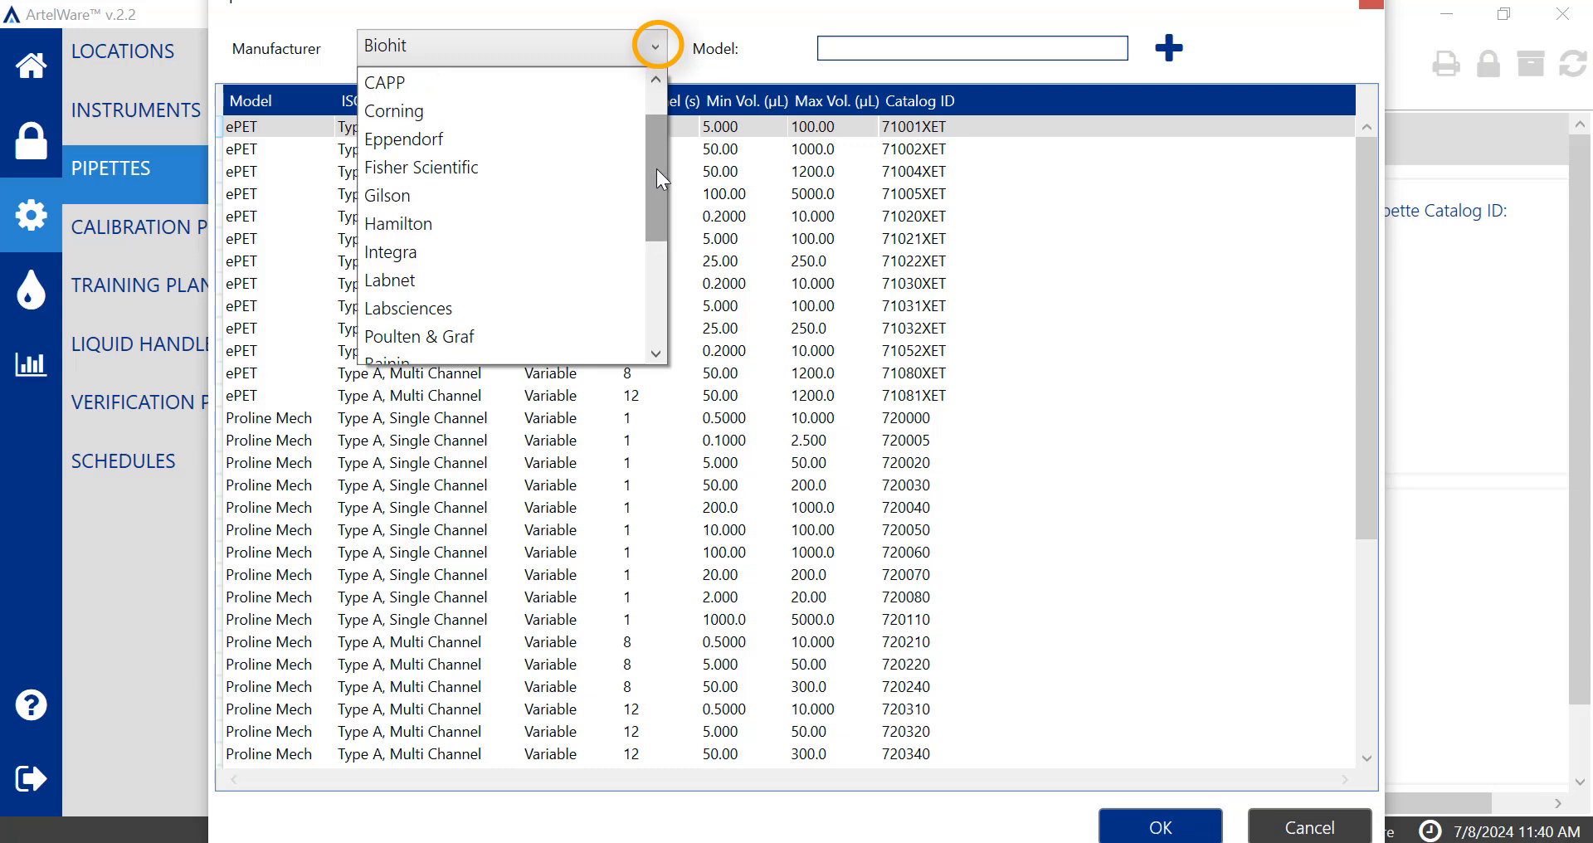
pyautogui.click(545, 138)
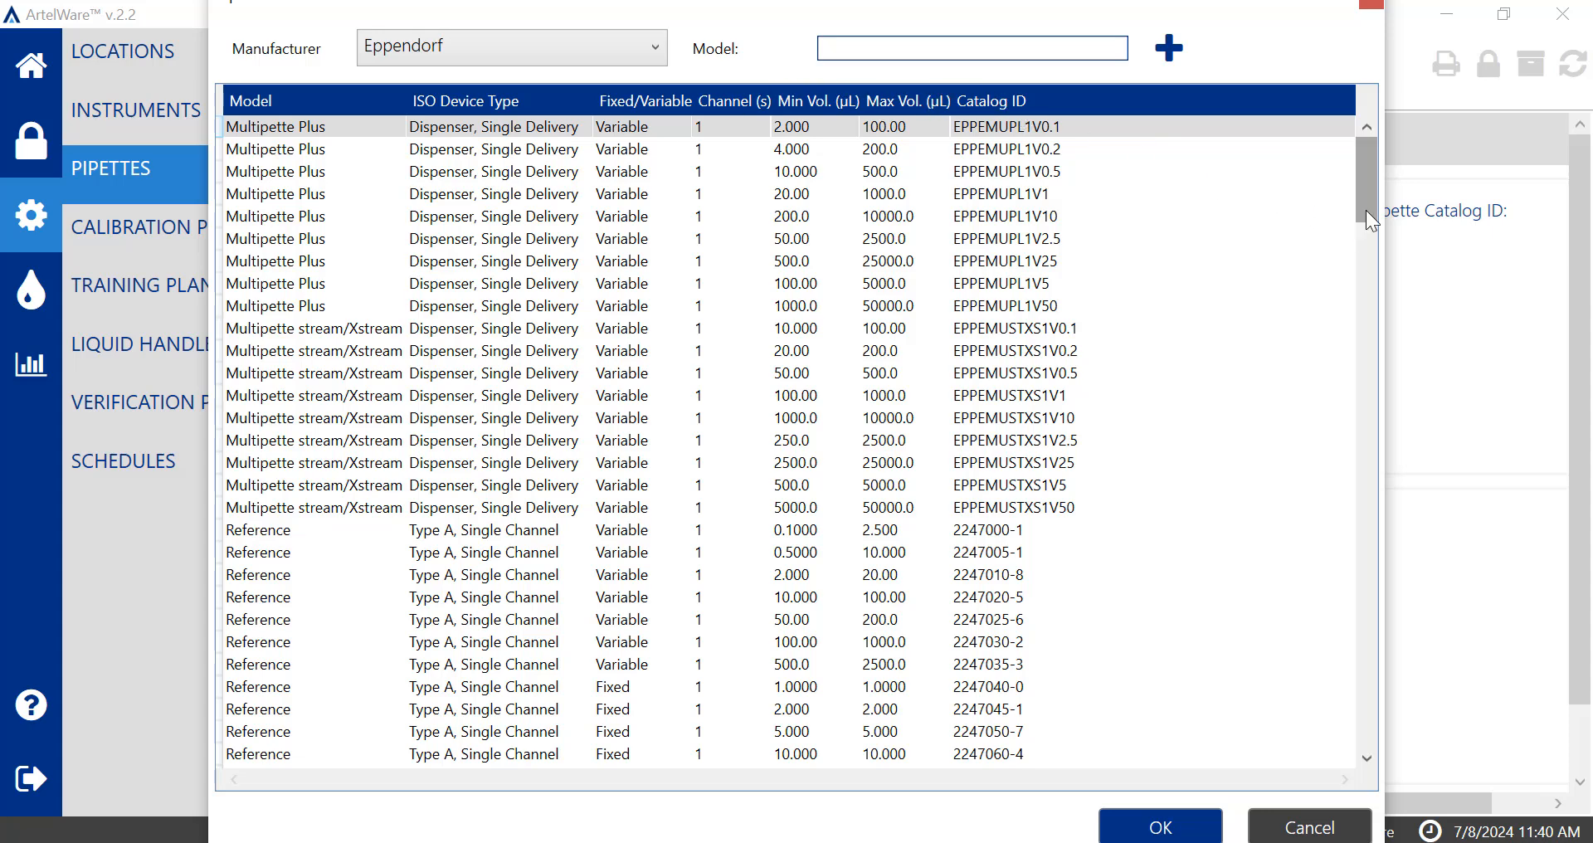
# Step: Sort the models by maximum volume and choose the variable single-channel Research pipette, 2 to 20 µL, catalog ID EPPERE1V20
pyautogui.moveTo(1367, 191)
pyautogui.mouseDown()
pyautogui.moveTo(1362, 354)
pyautogui.moveTo(1357, 172)
pyautogui.mouseUp()
pyautogui.click(924, 101)
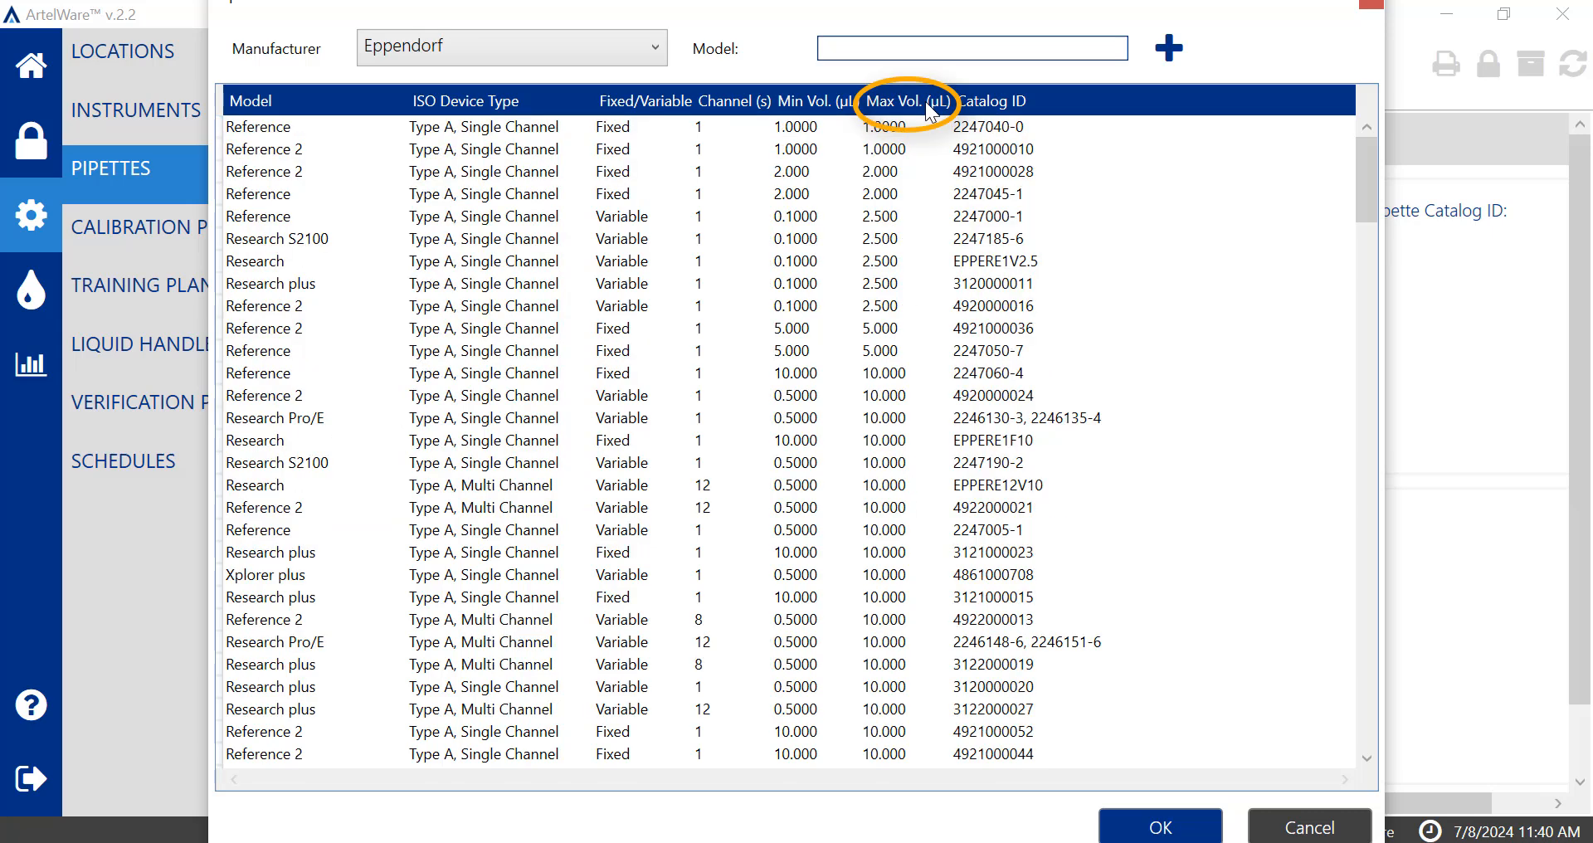
pyautogui.moveTo(1373, 203); pyautogui.dragTo(1372, 297)
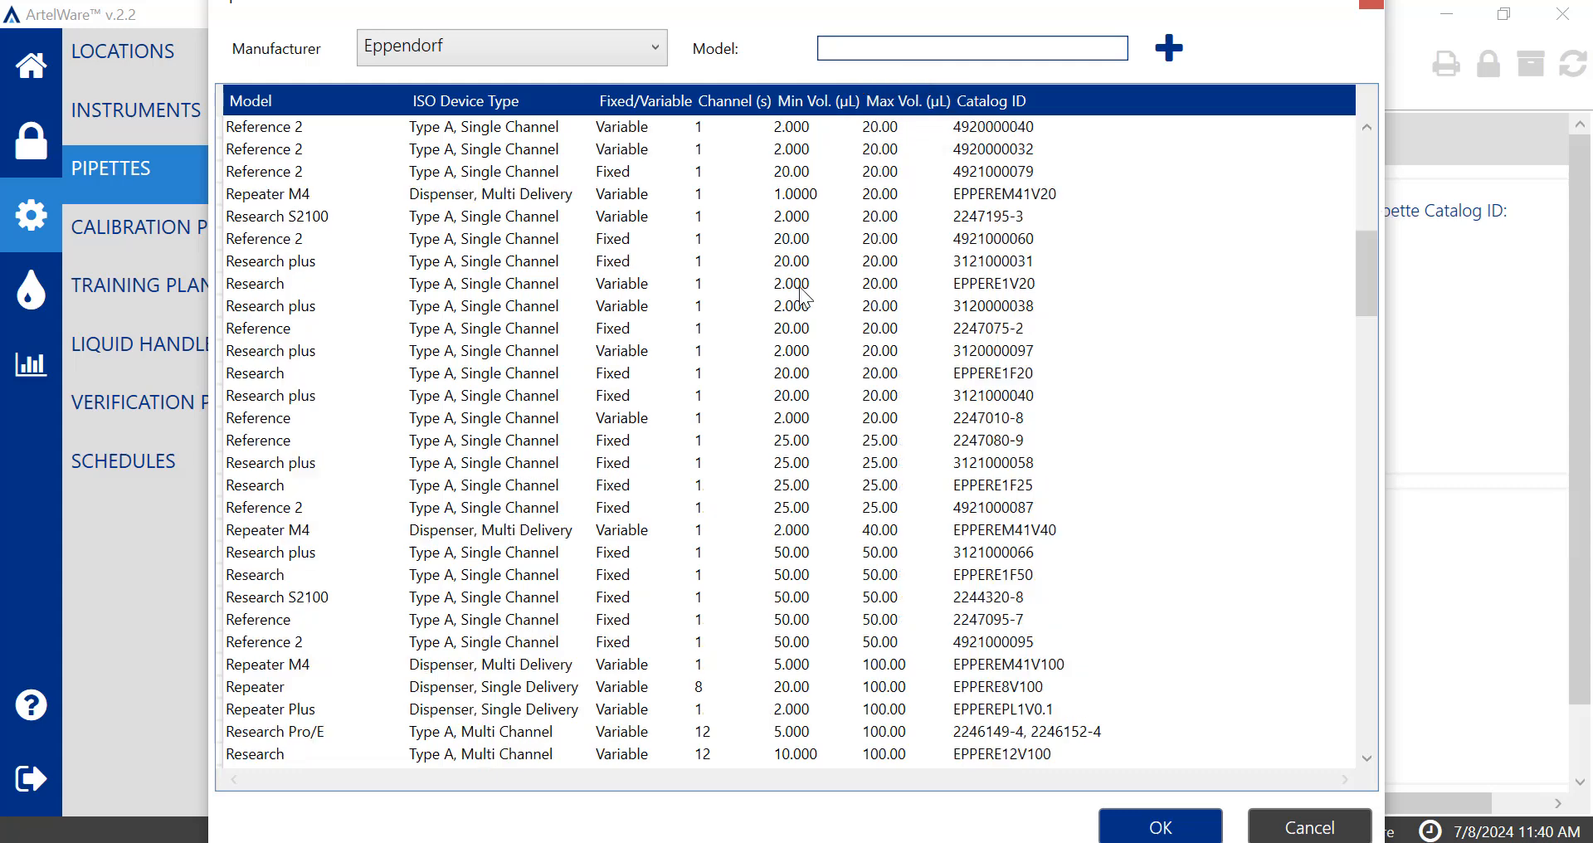
pyautogui.click(801, 290)
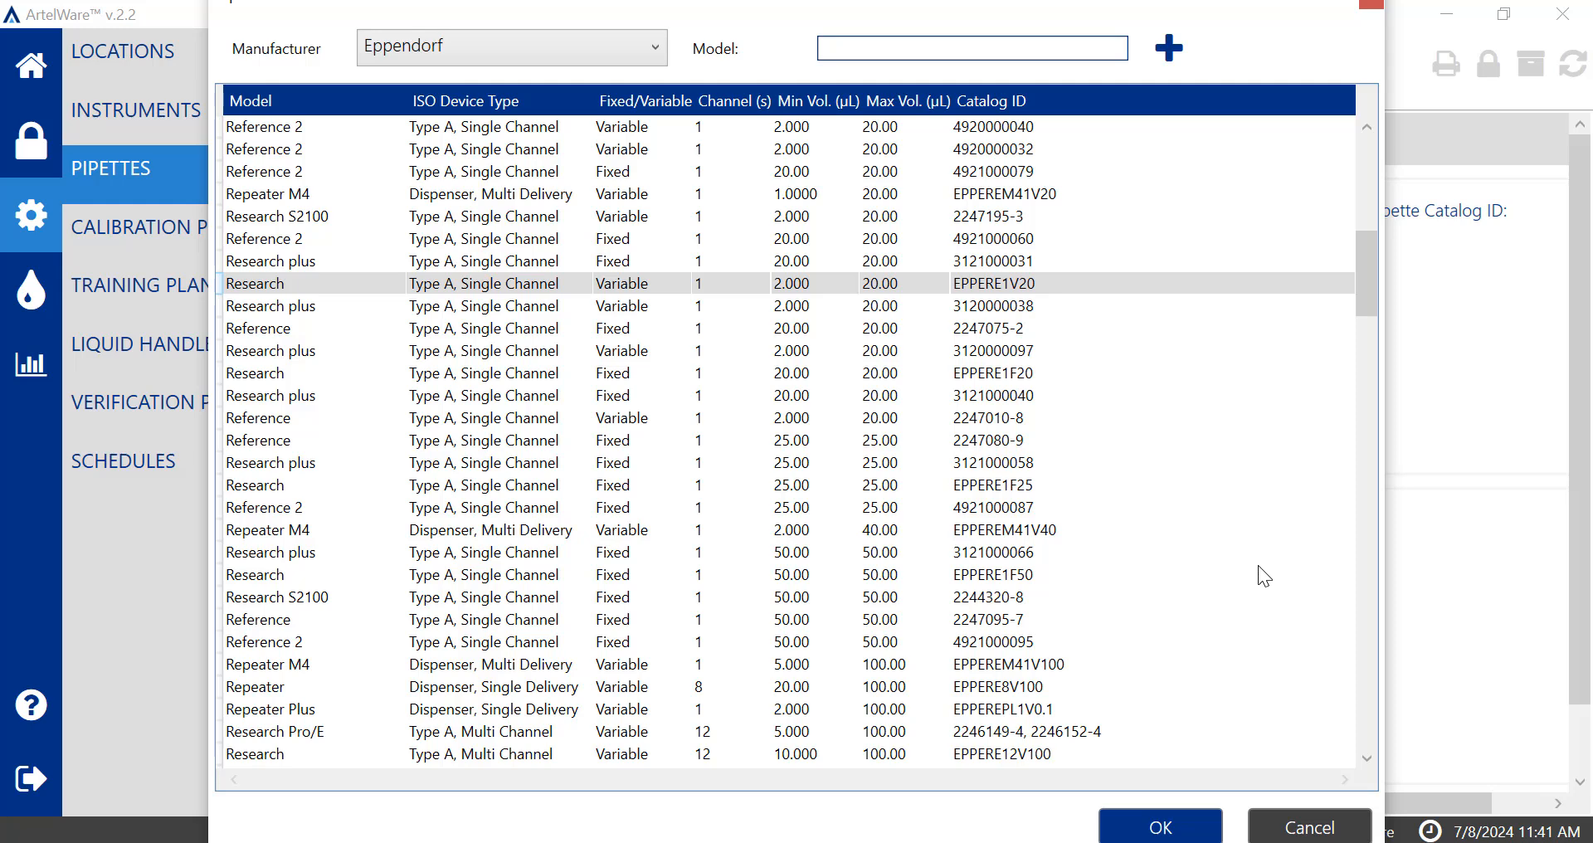
pyautogui.click(1203, 833)
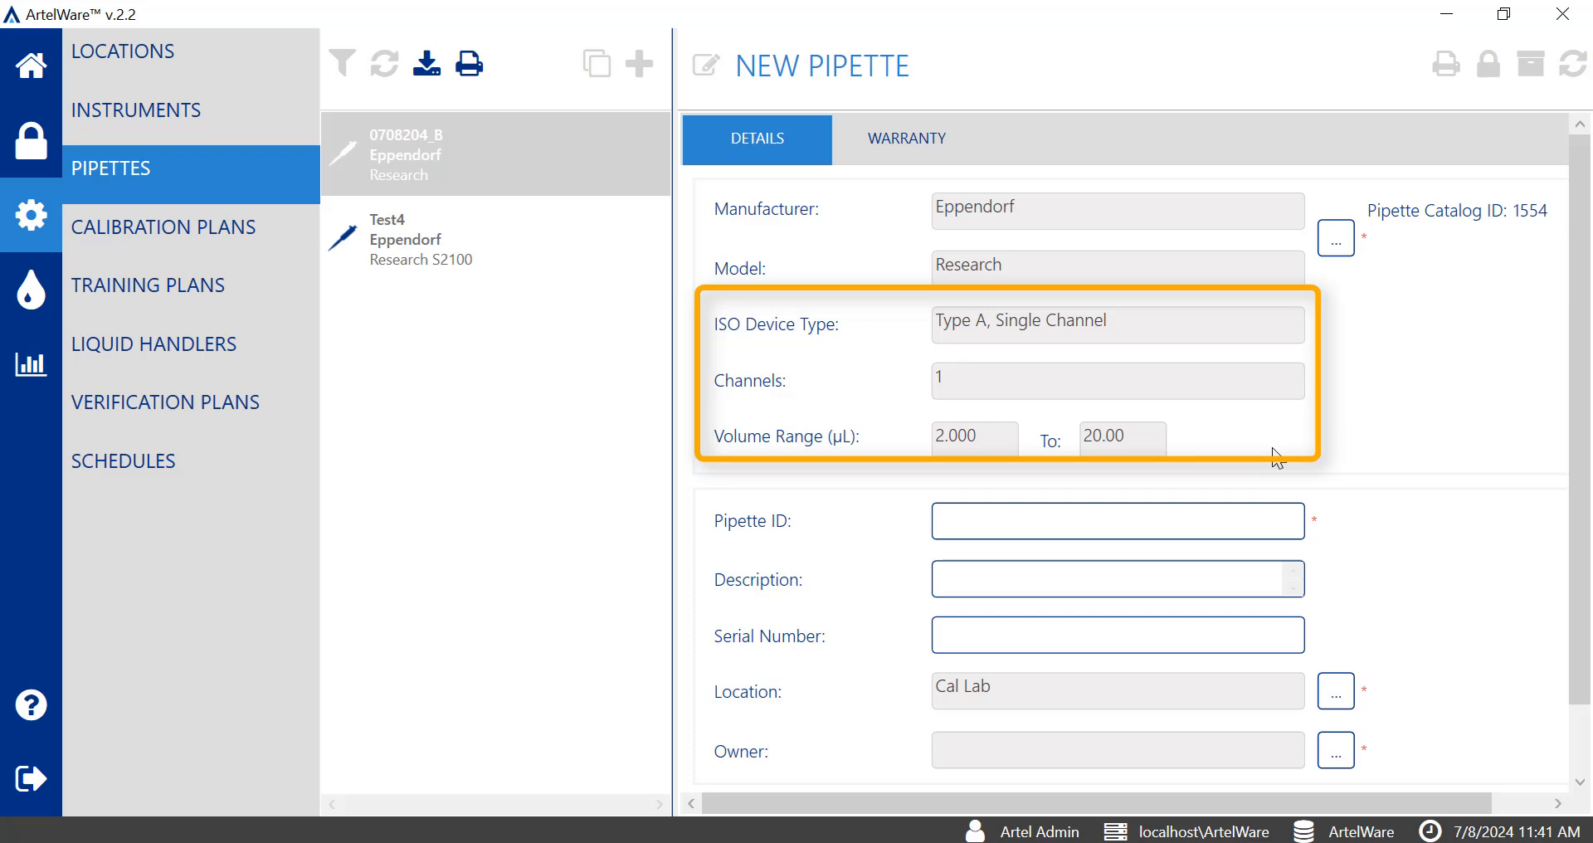
# Step: Enter 08082024_B as the pipette ID and J975468 as the serial number
pyautogui.moveTo(1582, 462); pyautogui.dragTo(1585, 551)
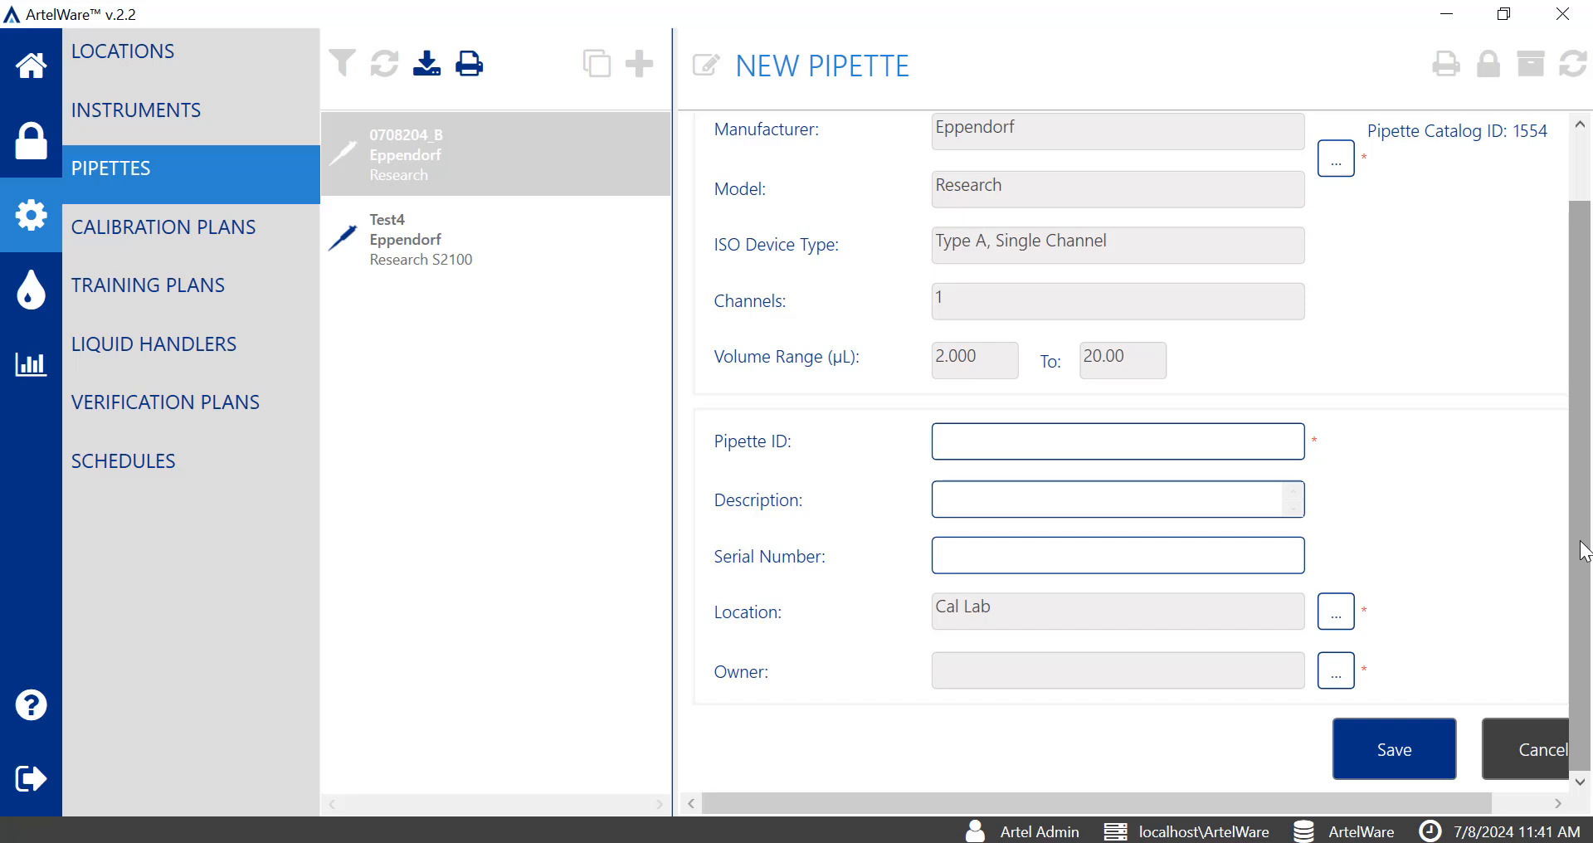
pyautogui.click(1241, 444)
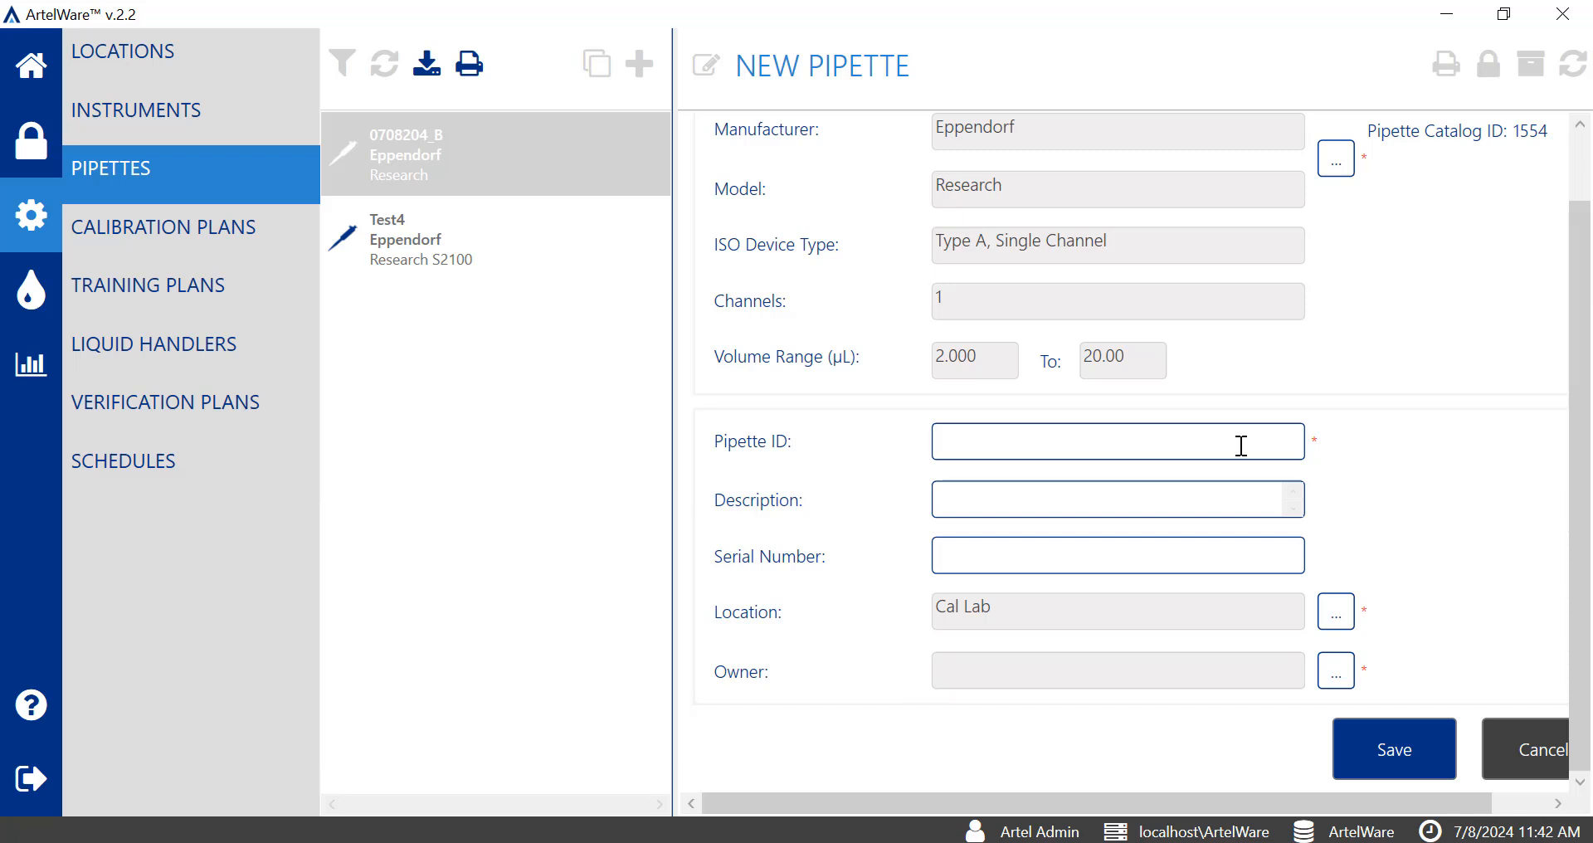
pyautogui.write('08082024_B')
pyautogui.click(1202, 557)
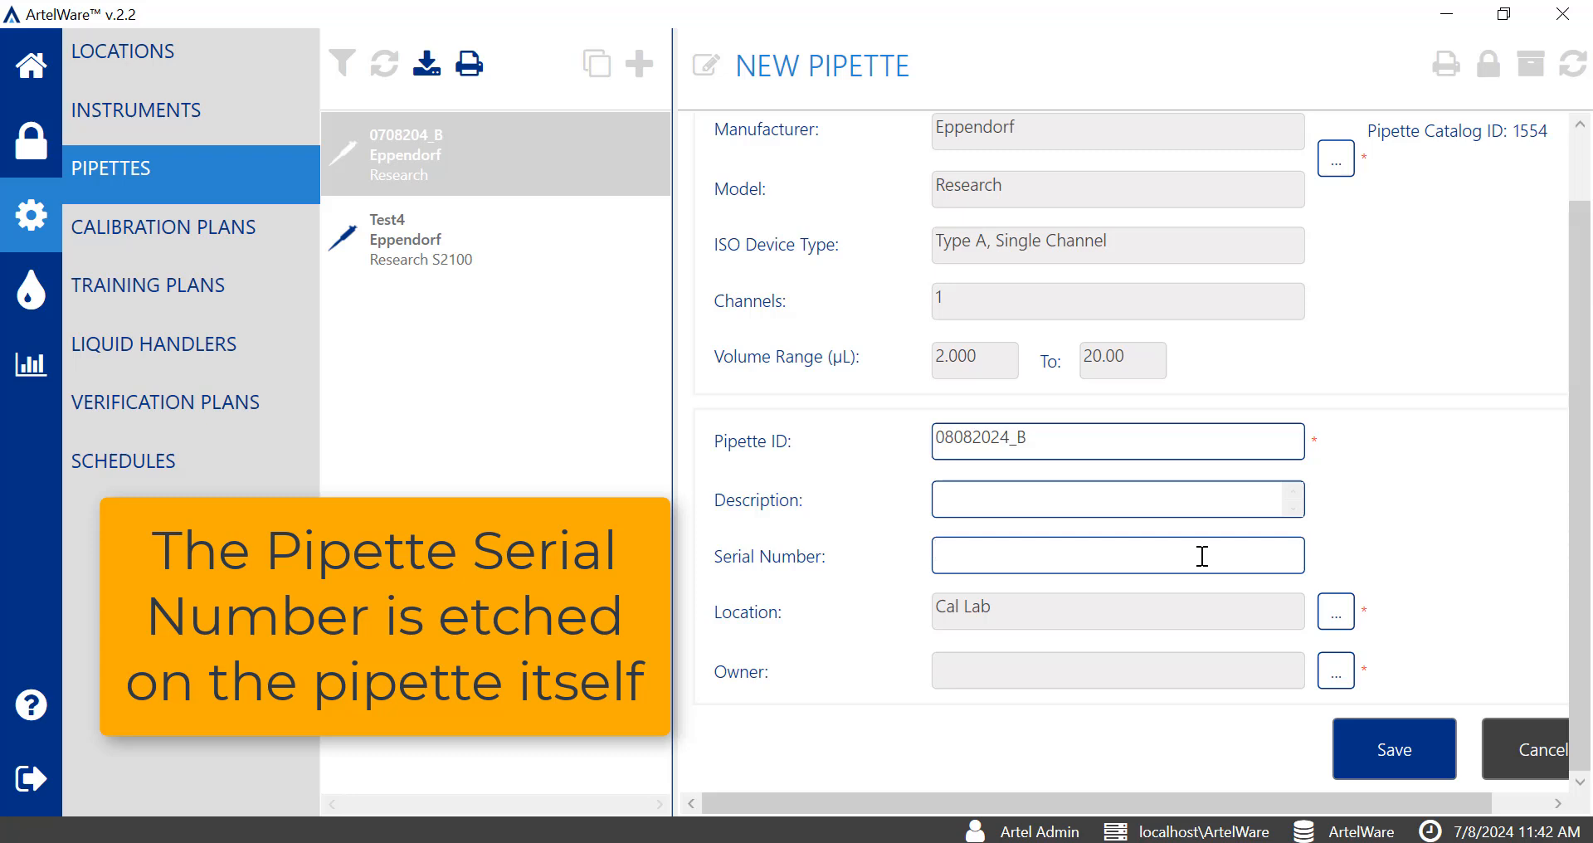
pyautogui.write('J975468')
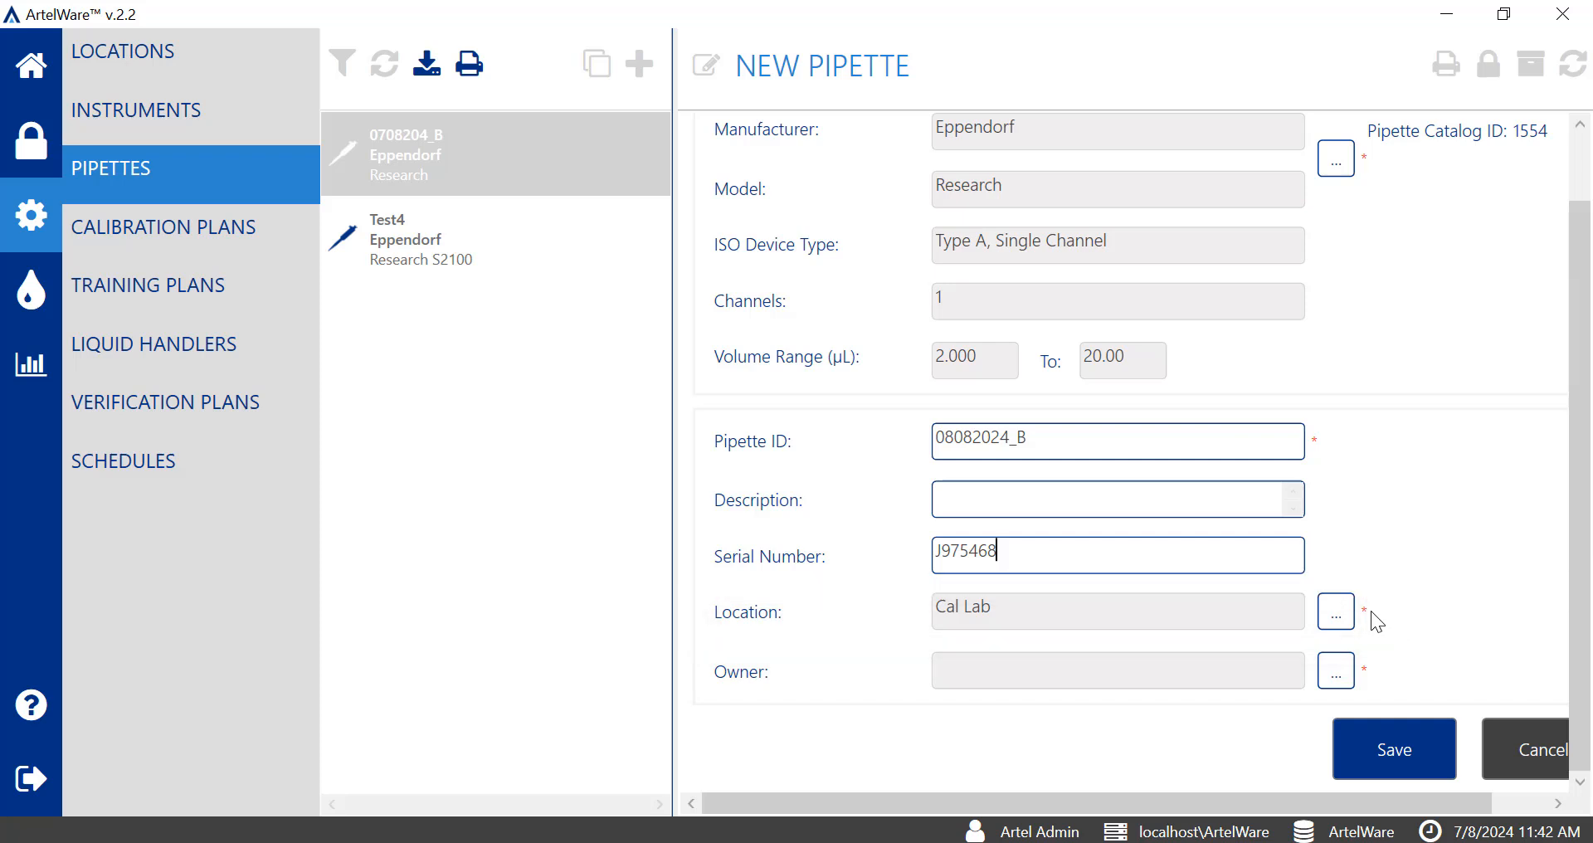
# Step: Set the pipette's location to Hawaii and assign Operator Two (Operator2) as its owner
pyautogui.click(1338, 616)
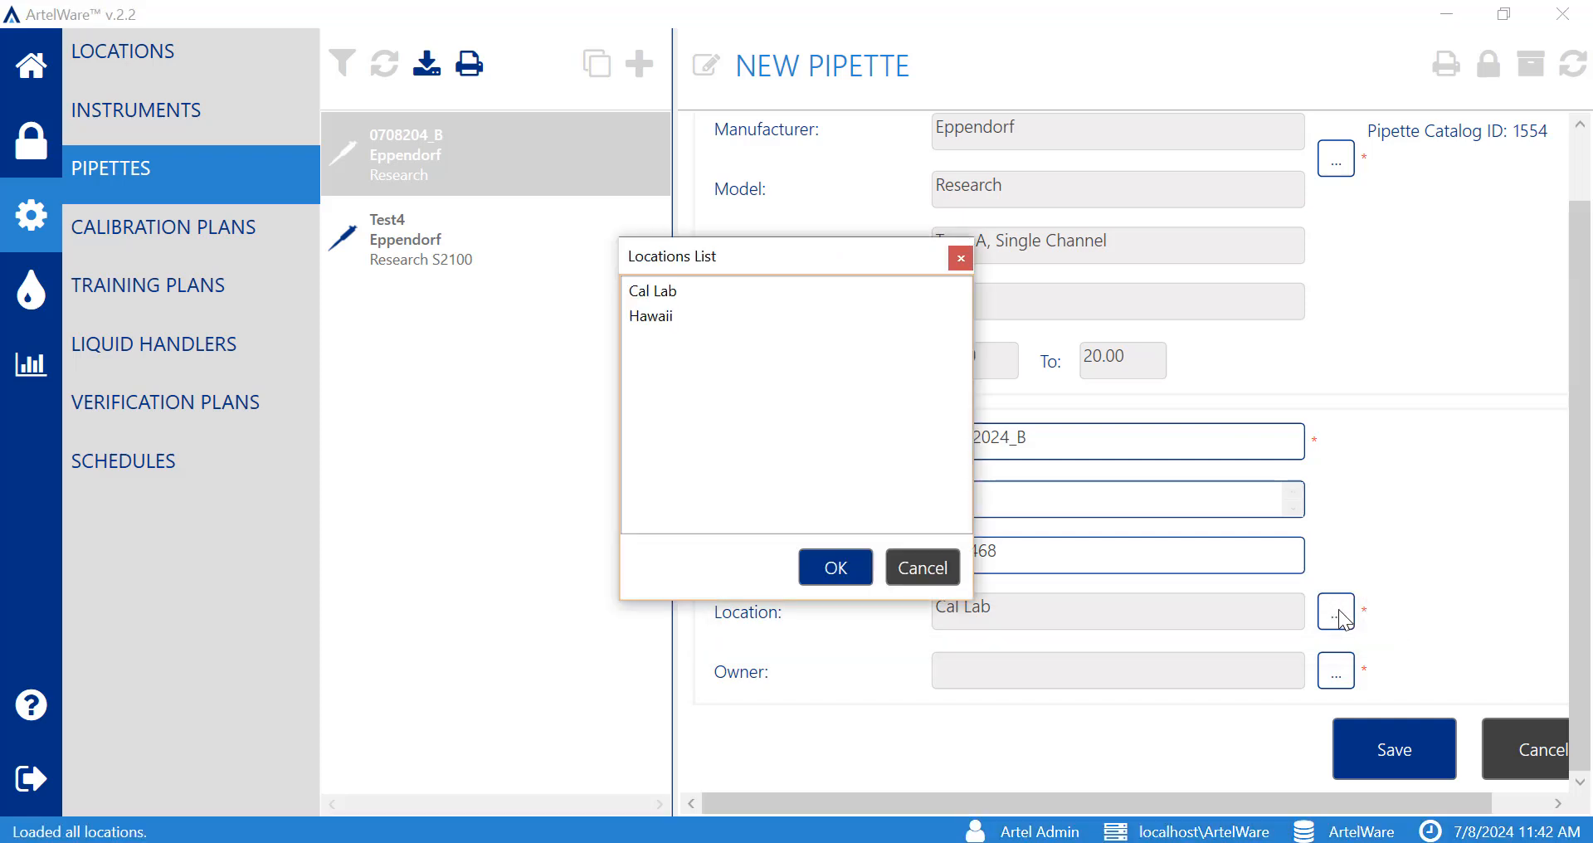
pyautogui.click(760, 318)
pyautogui.click(838, 566)
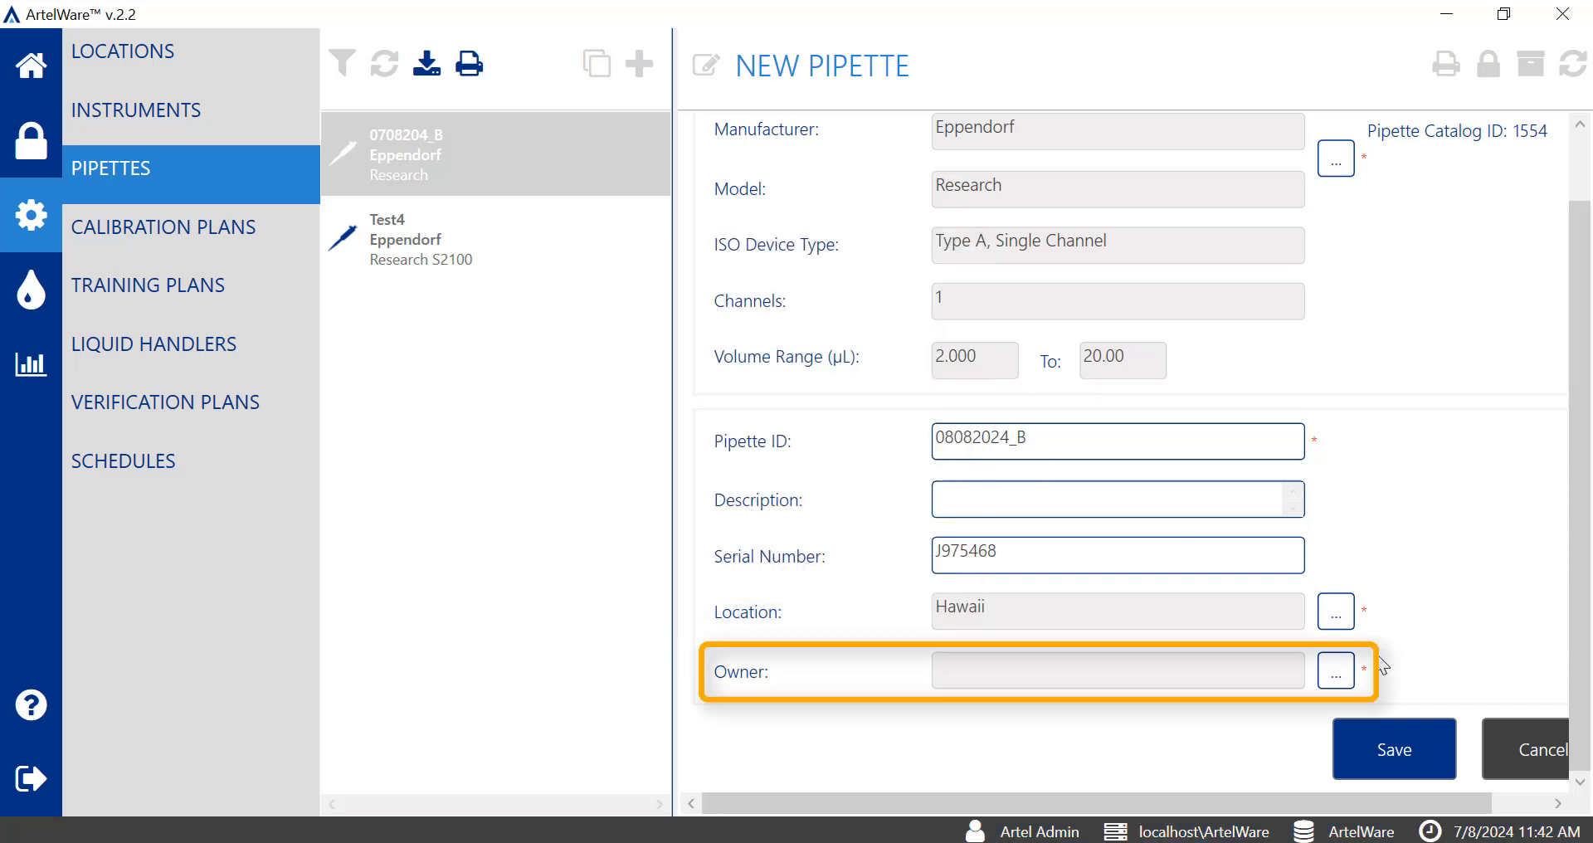
pyautogui.click(1337, 673)
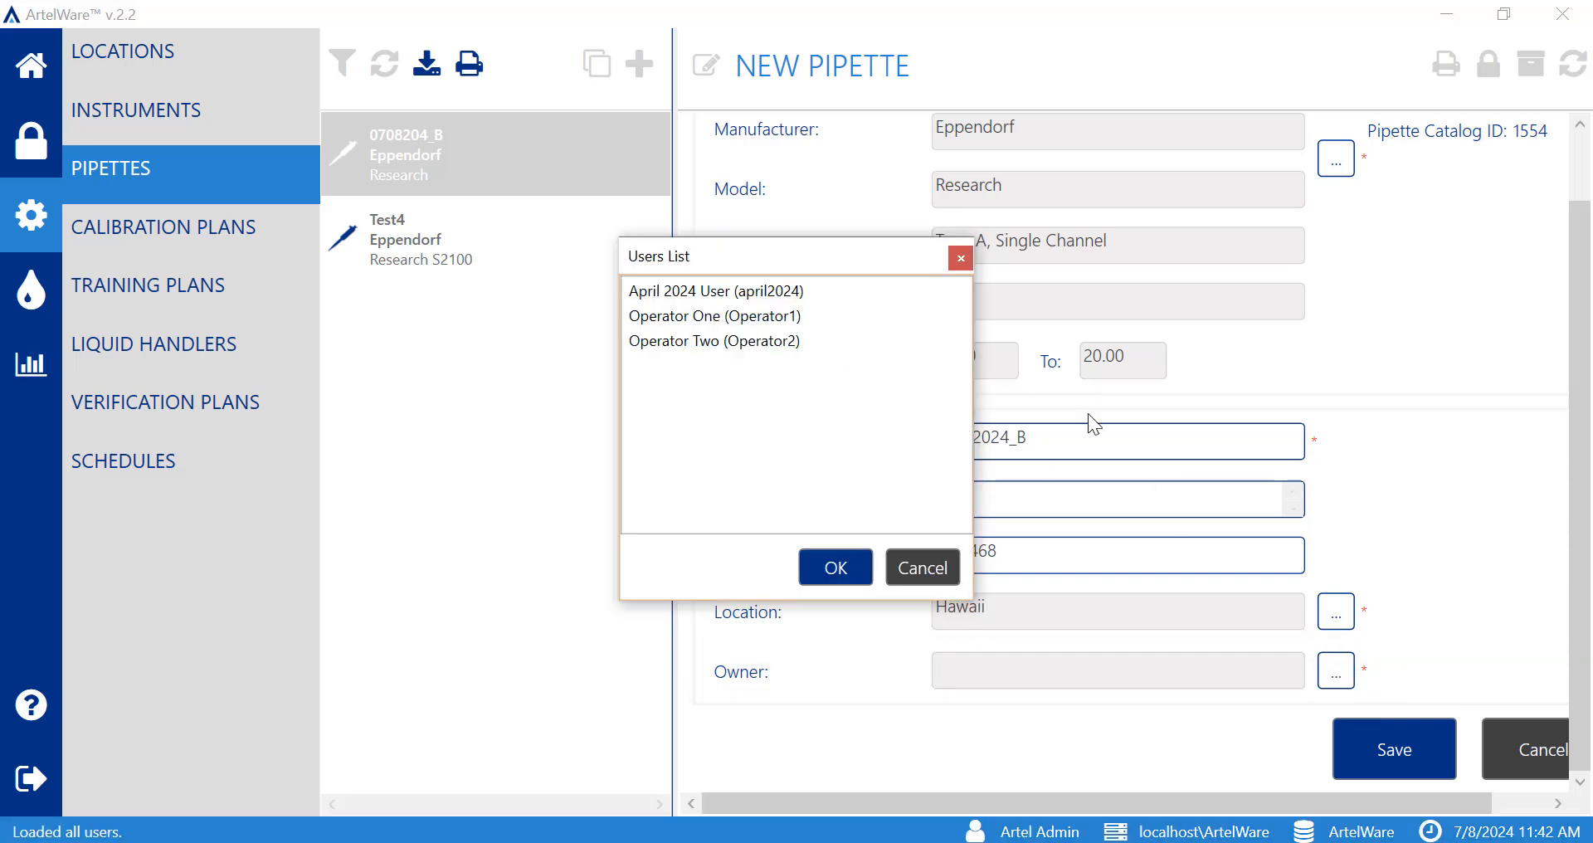
pyautogui.click(879, 335)
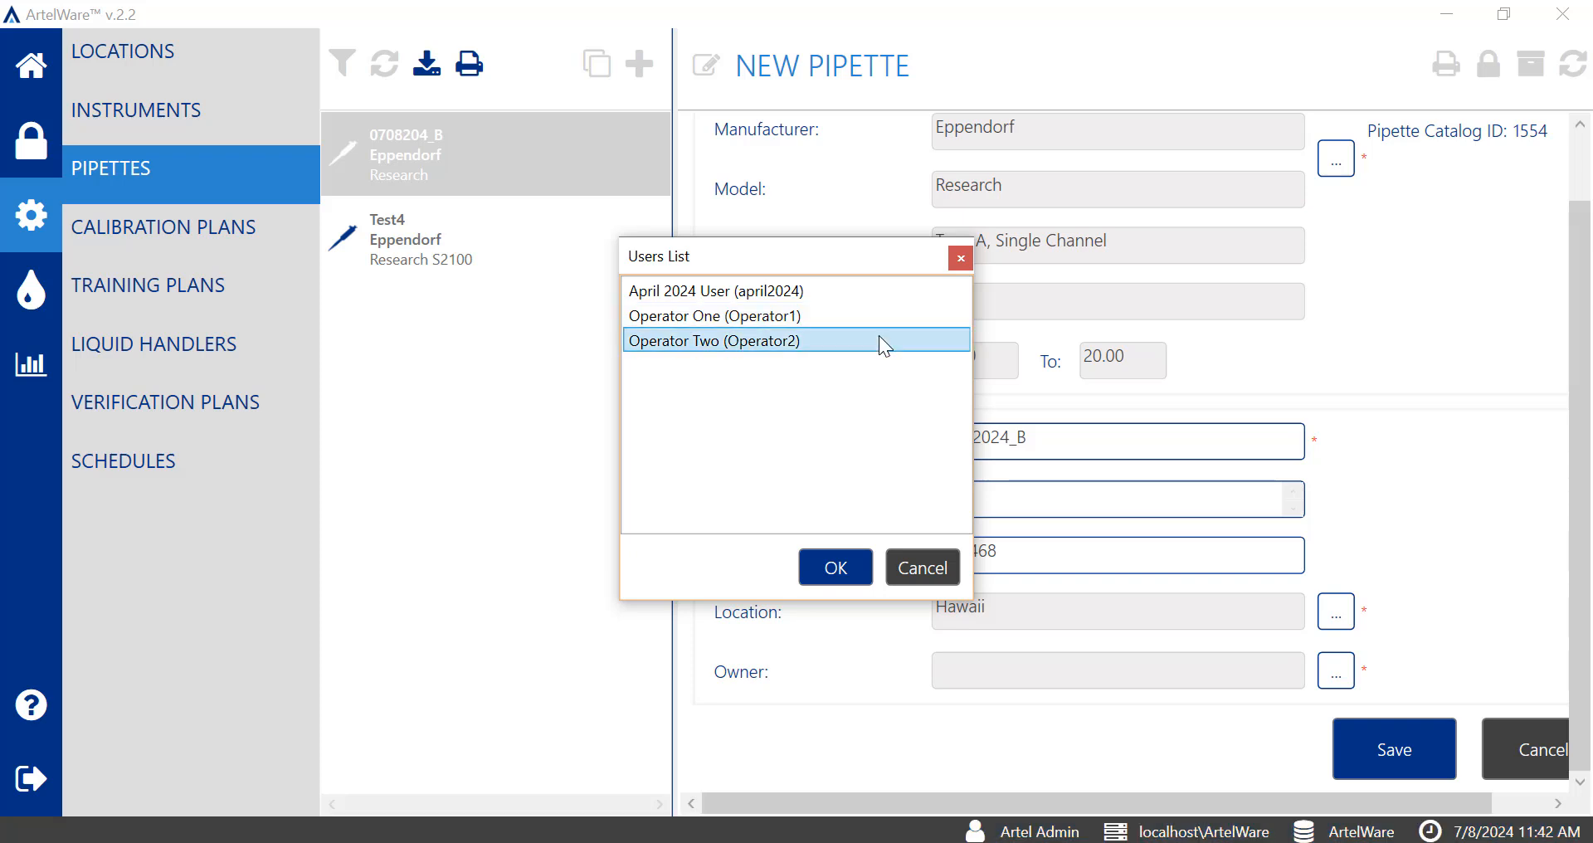
pyautogui.click(861, 568)
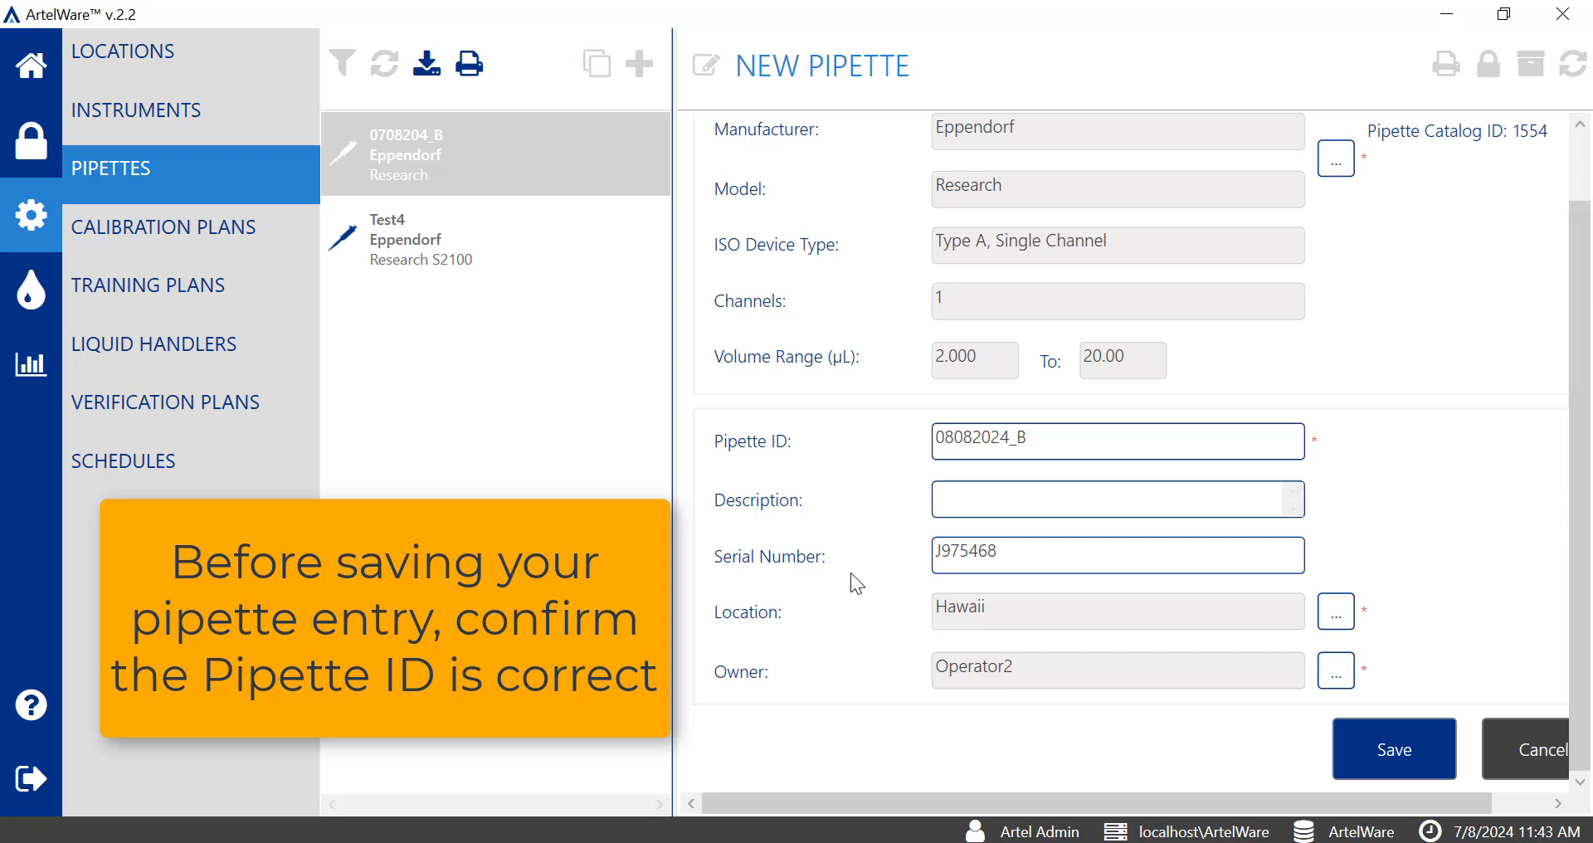
# Step: Correct the pipette ID to 07082024_B and review the pipette's details
pyautogui.click(952, 445)
pyautogui.press('BackSpace')
pyautogui.write('7')
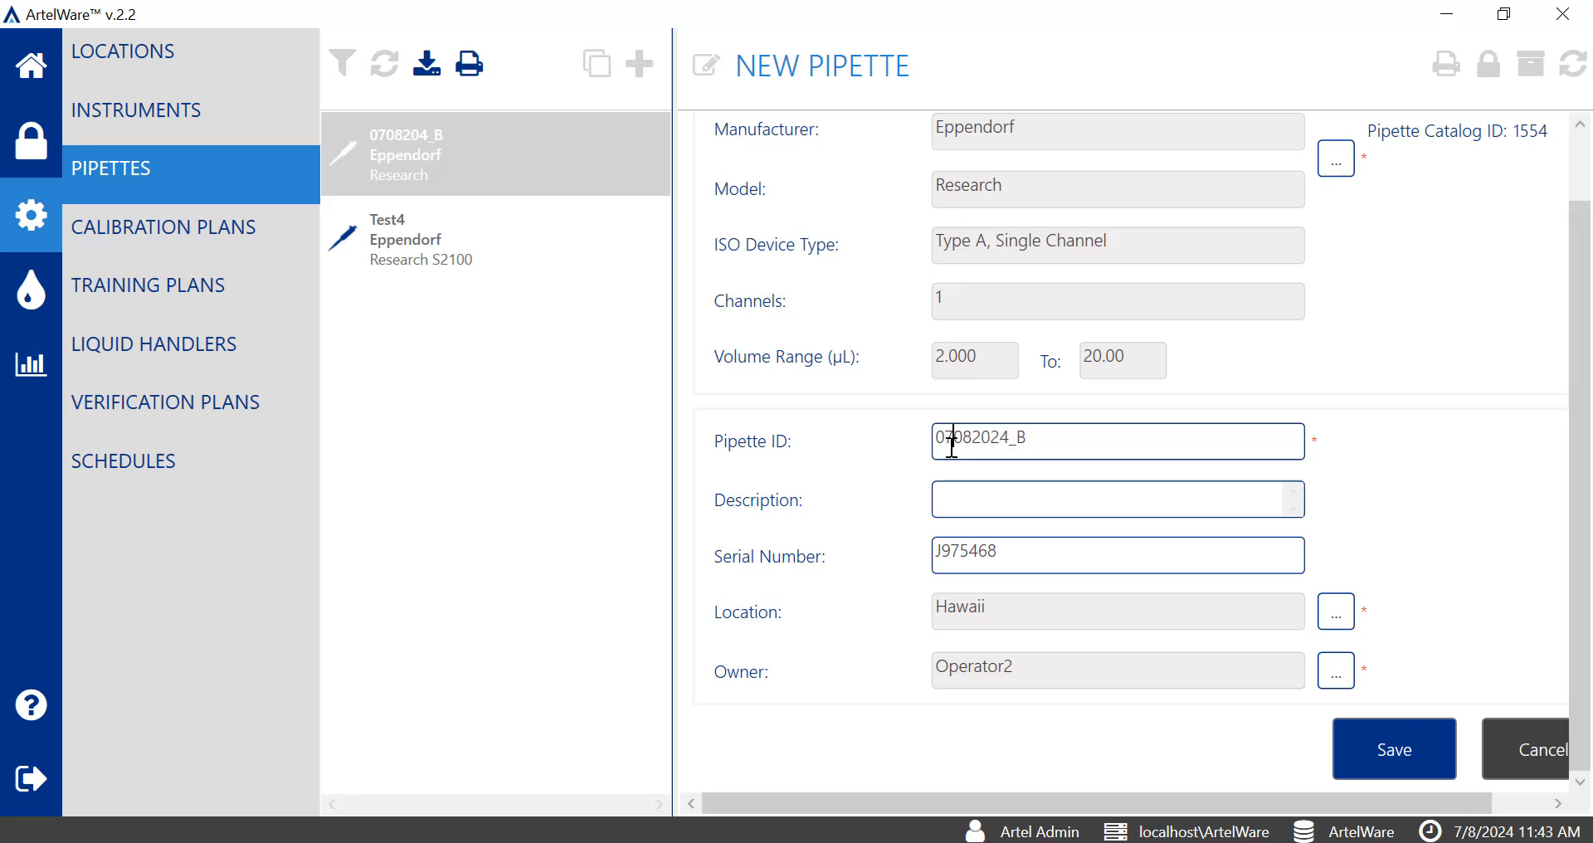
pyautogui.scroll(2, 1574, 587)
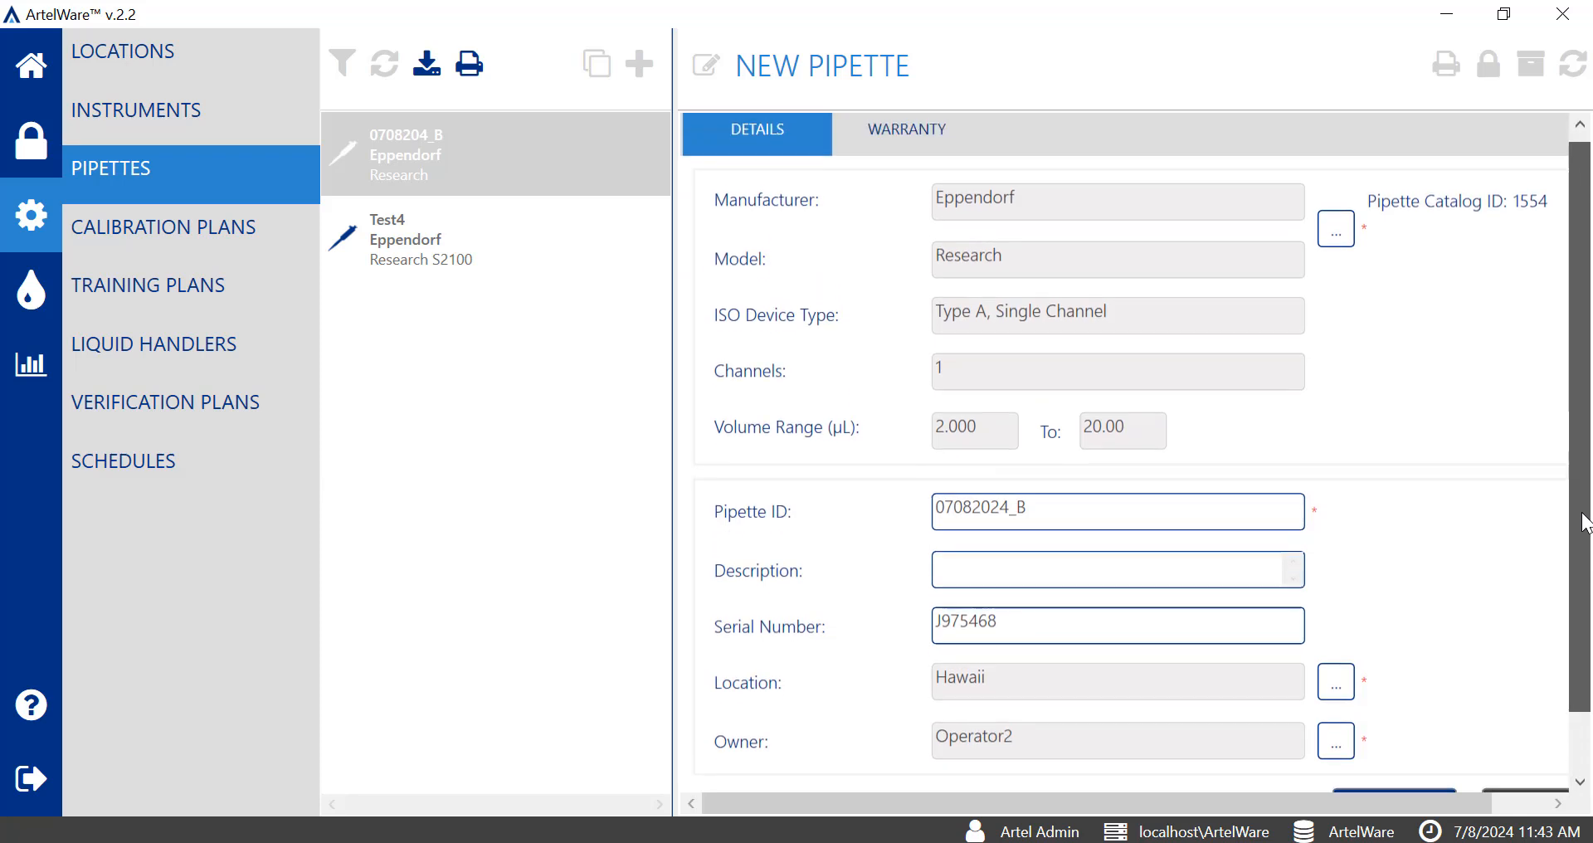
pyautogui.scroll(-2, 1582, 569)
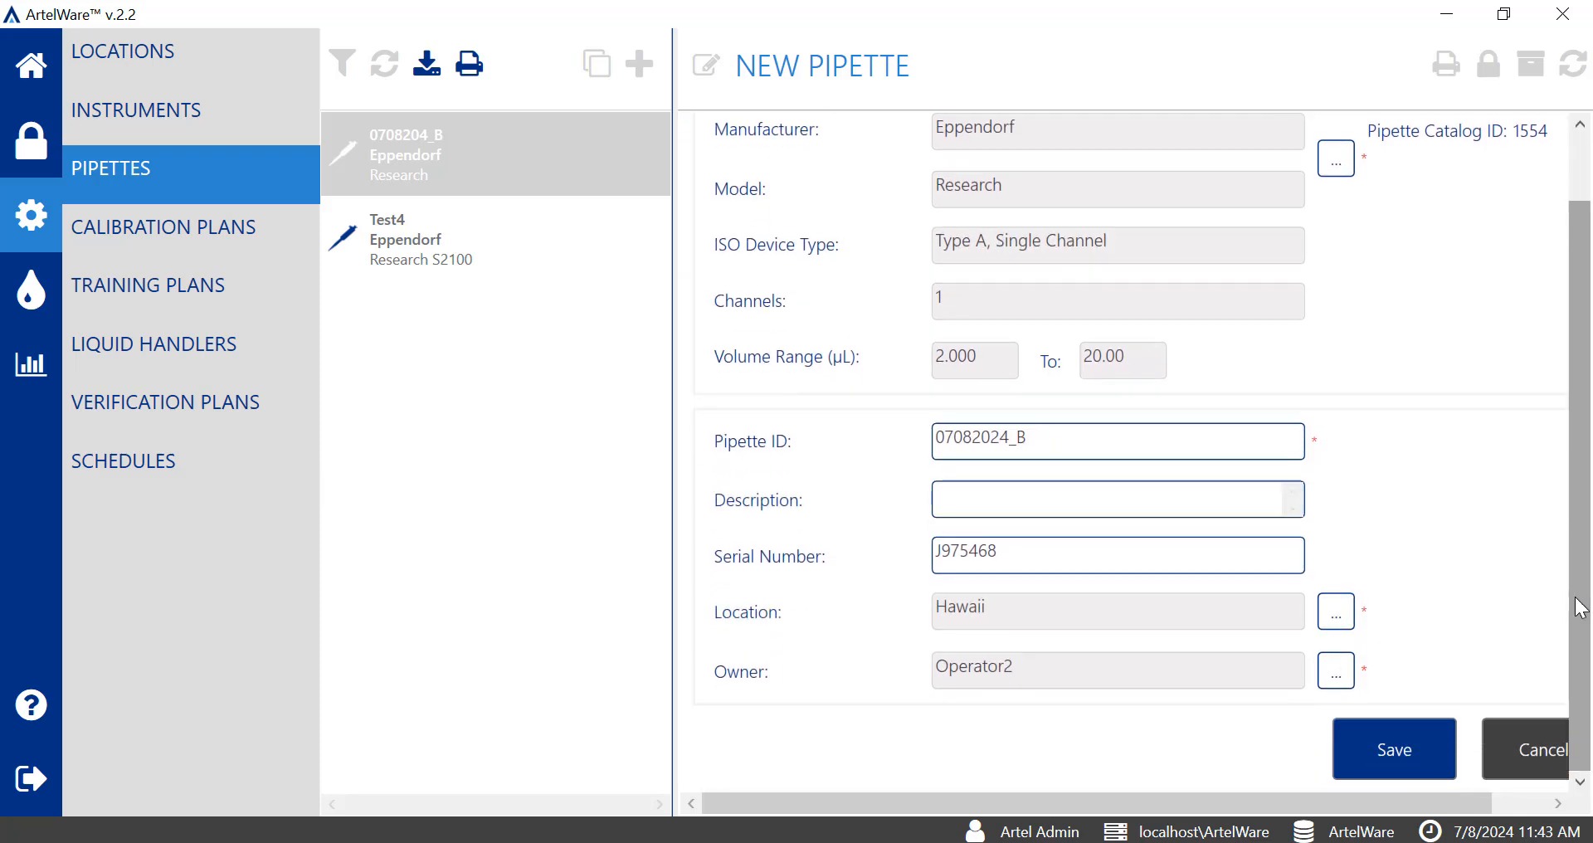
# Step: Save the new pipette and print its pipette label
pyautogui.click(1419, 744)
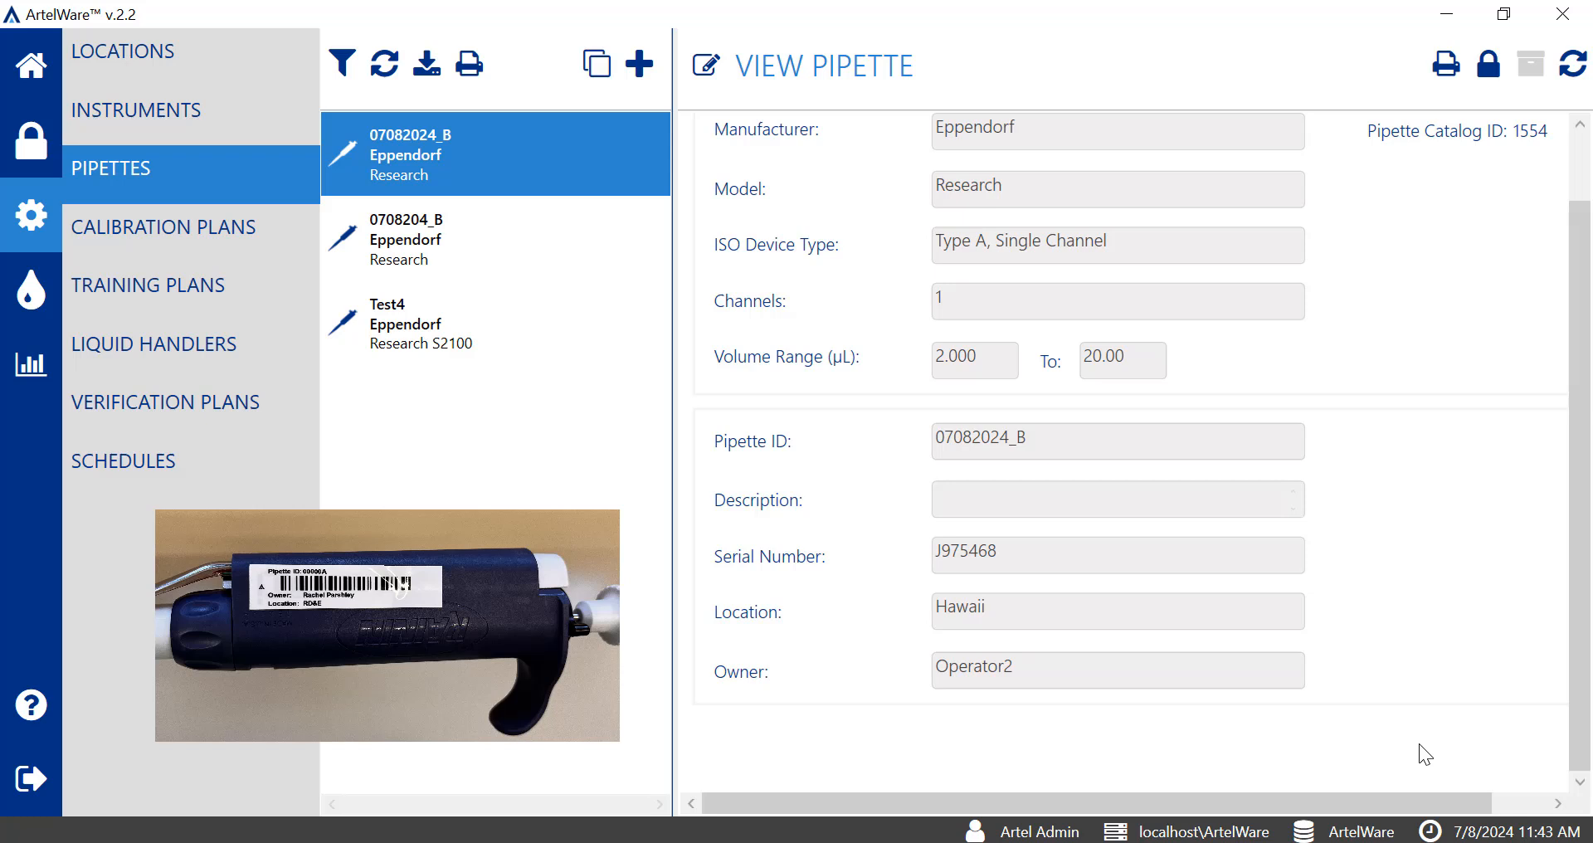
pyautogui.click(1451, 79)
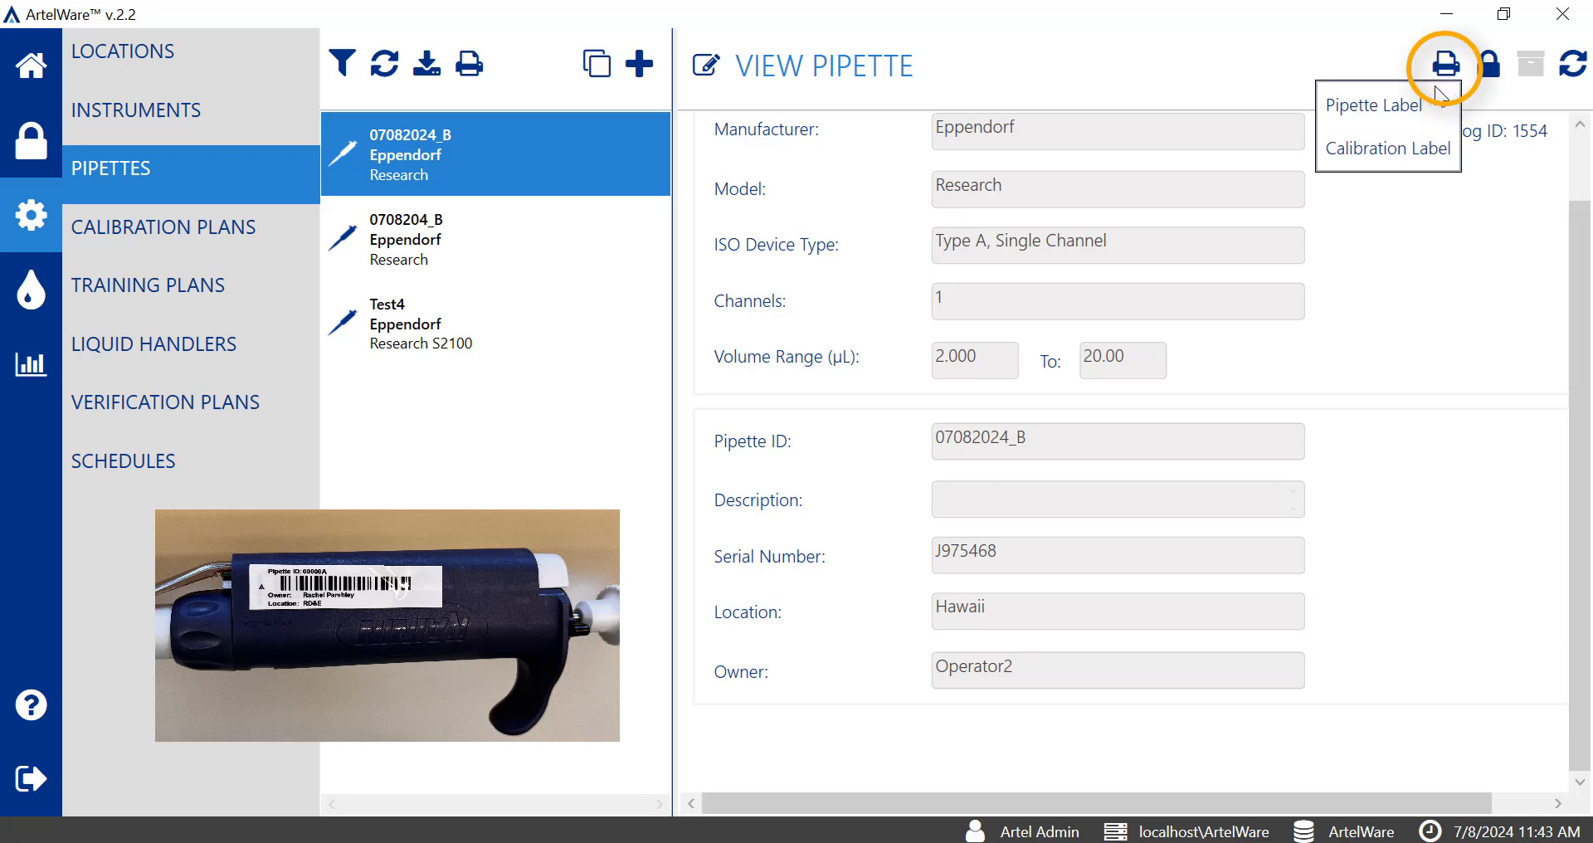
pyautogui.click(1440, 106)
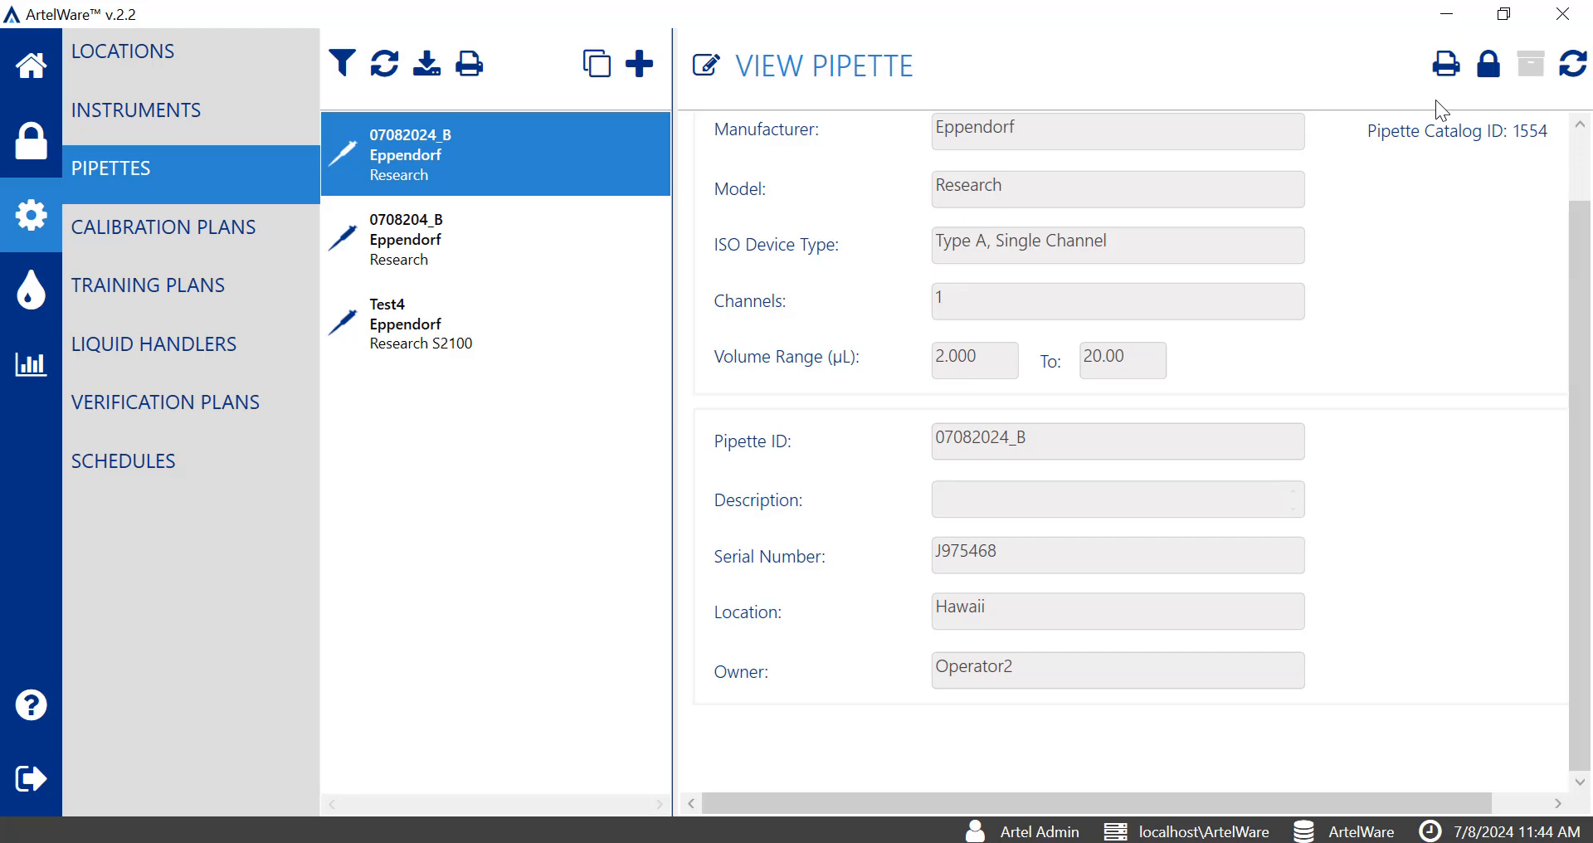
# Step: Look through the catalog's manufacturers for another new pipette and start adding a custom model to the catalog
pyautogui.click(1339, 242)
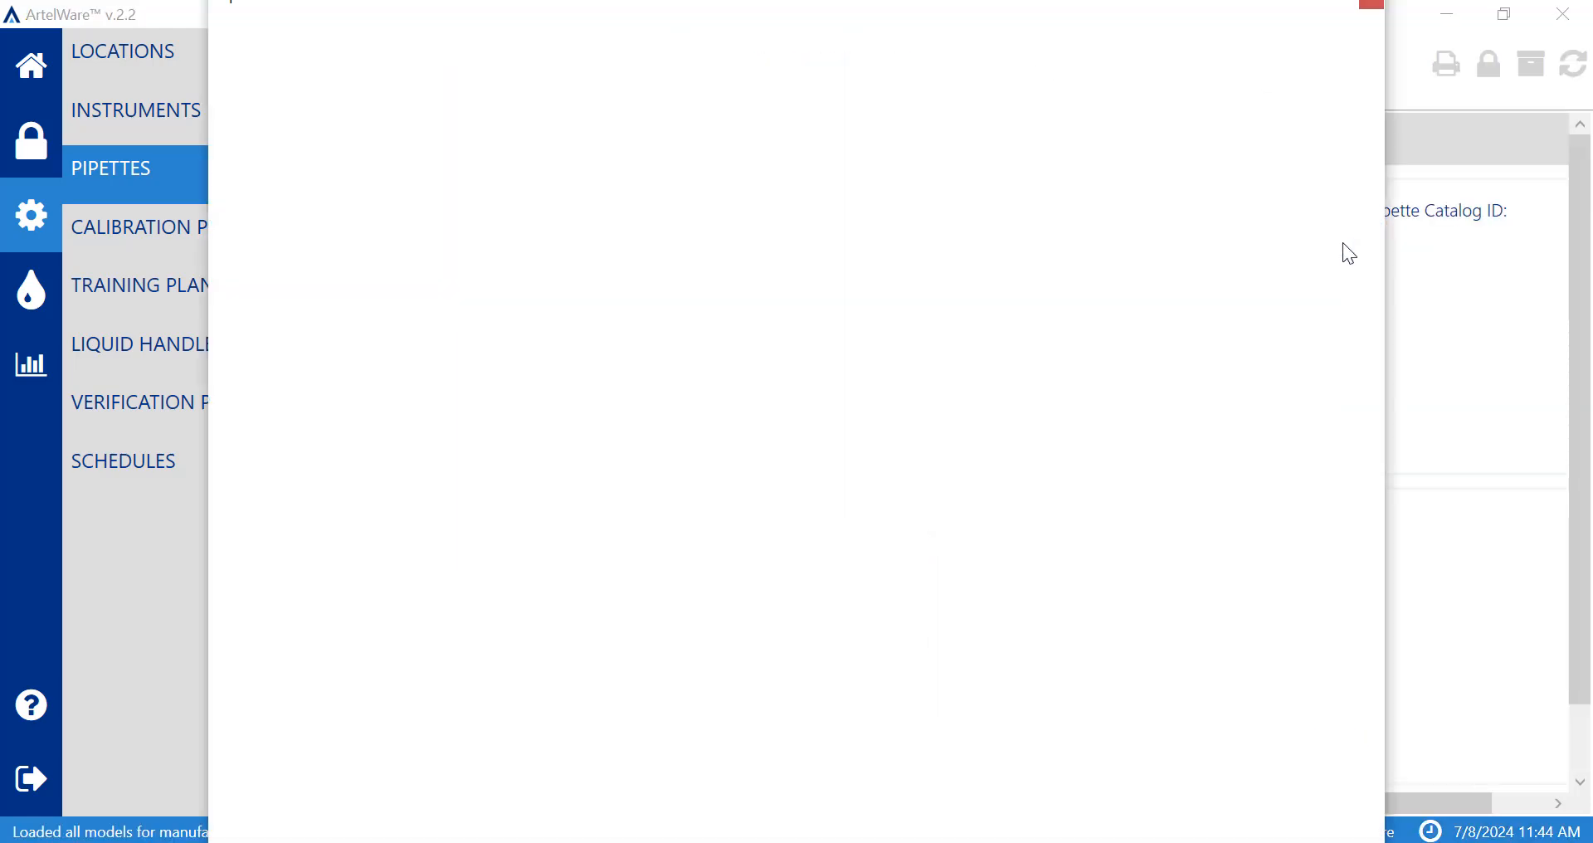
pyautogui.click(593, 48)
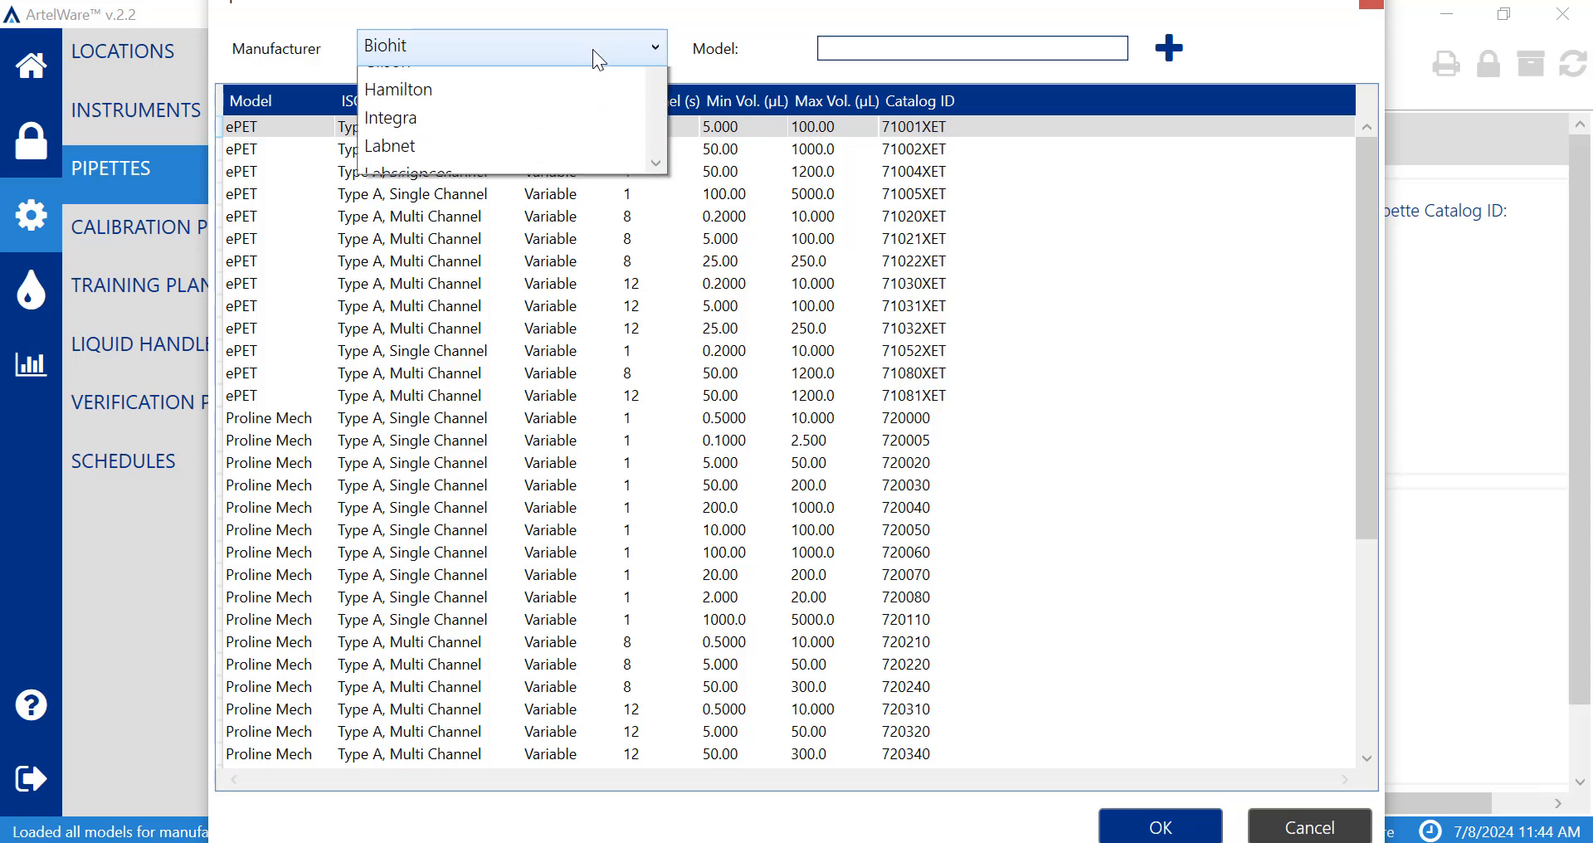
pyautogui.moveTo(664, 106); pyautogui.dragTo(662, 225)
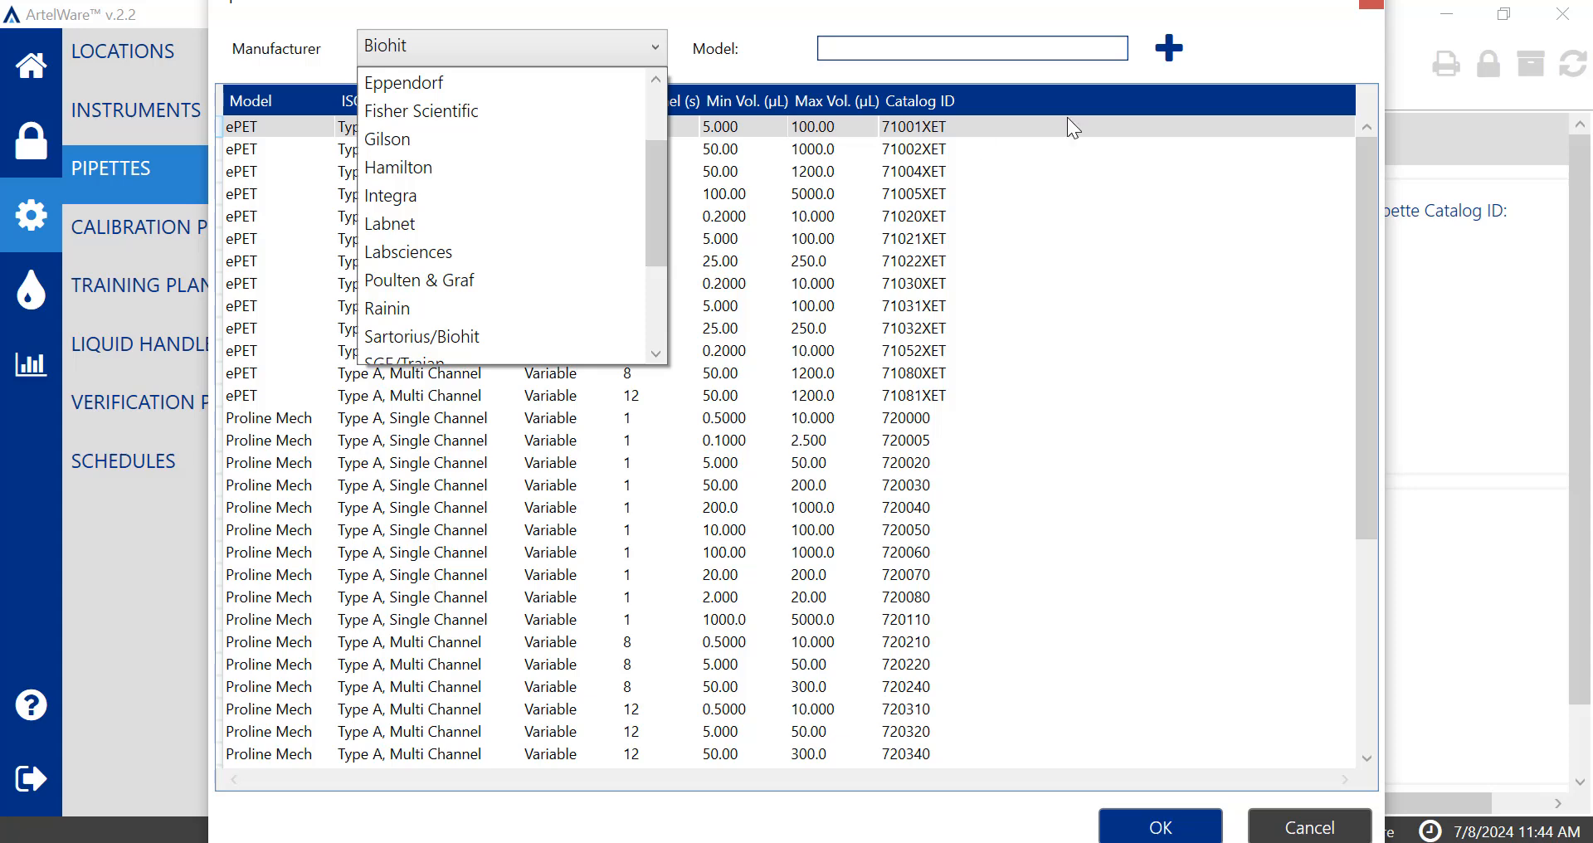
pyautogui.click(1229, 52)
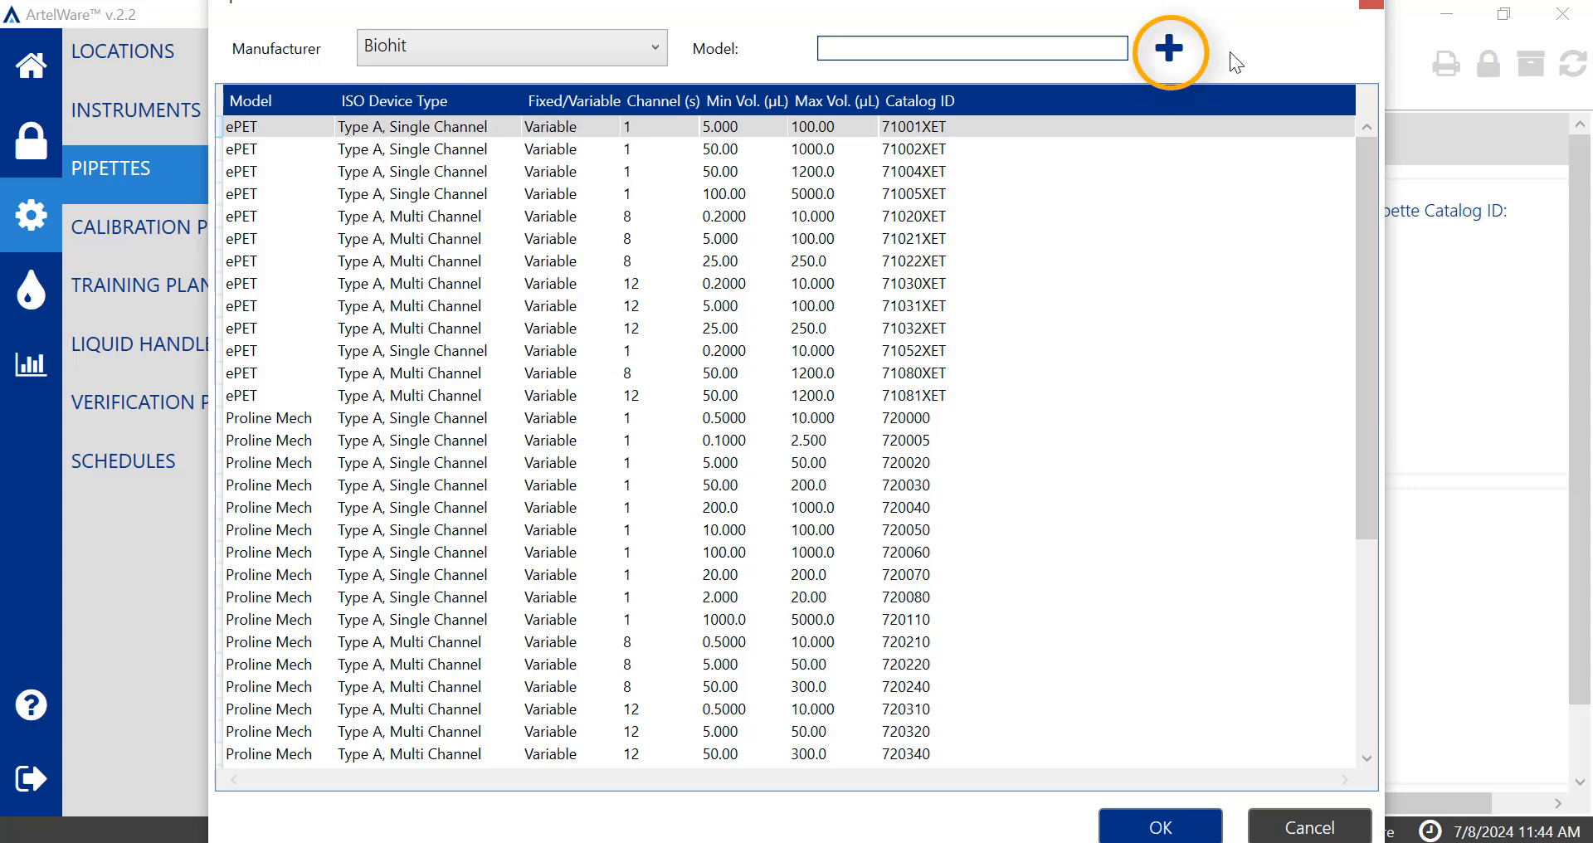
pyautogui.click(1169, 51)
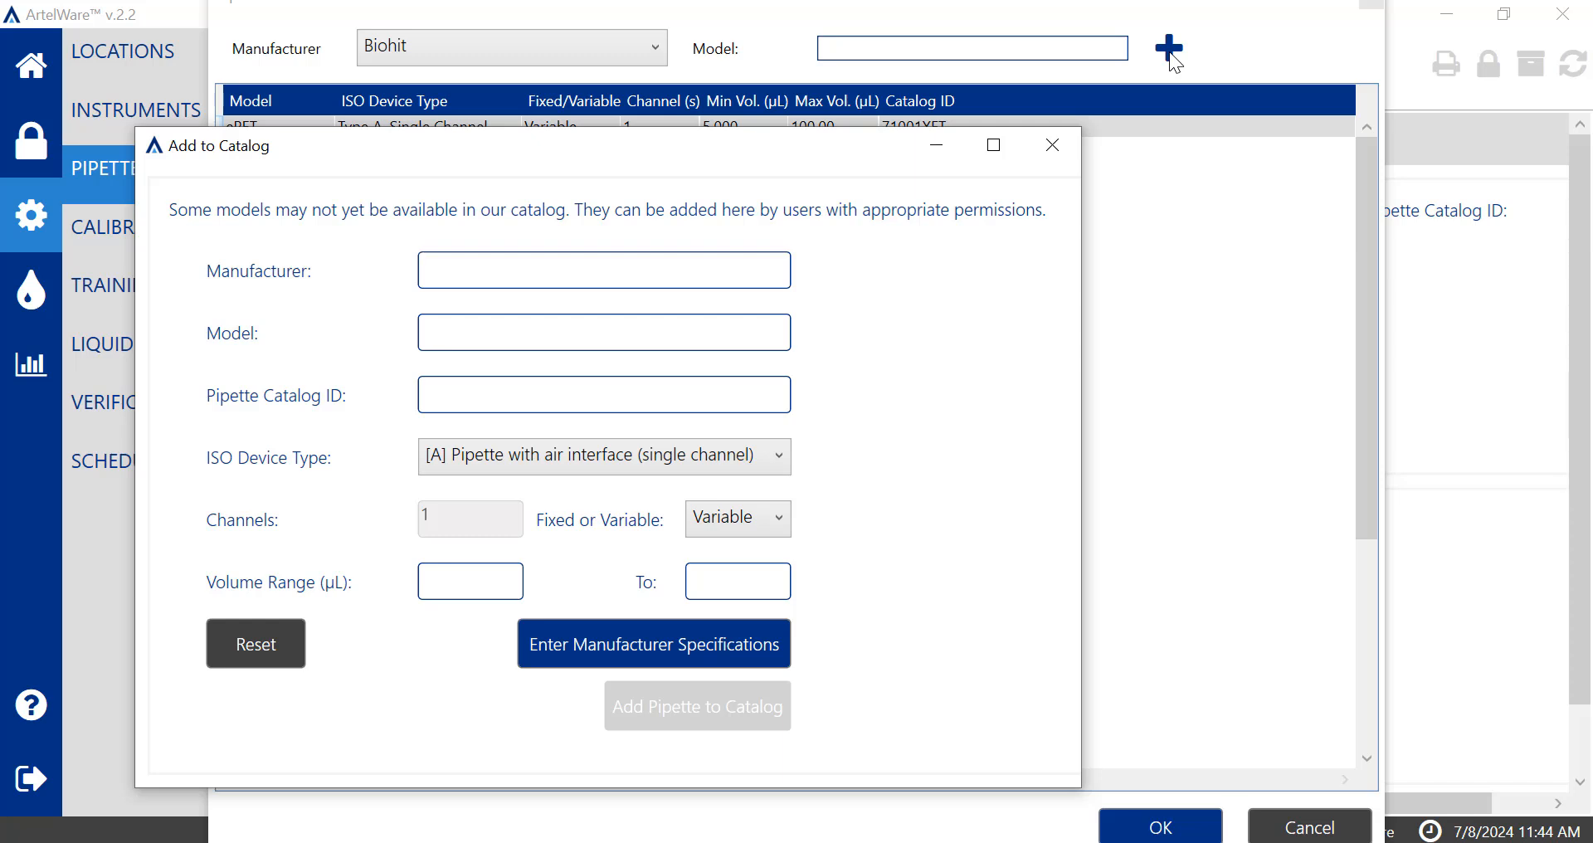
# Step: Enter Nichiryo as the manufacturer, Nichipet LT as the model and 100 as the pipette catalog ID
pyautogui.write('Nichiry')
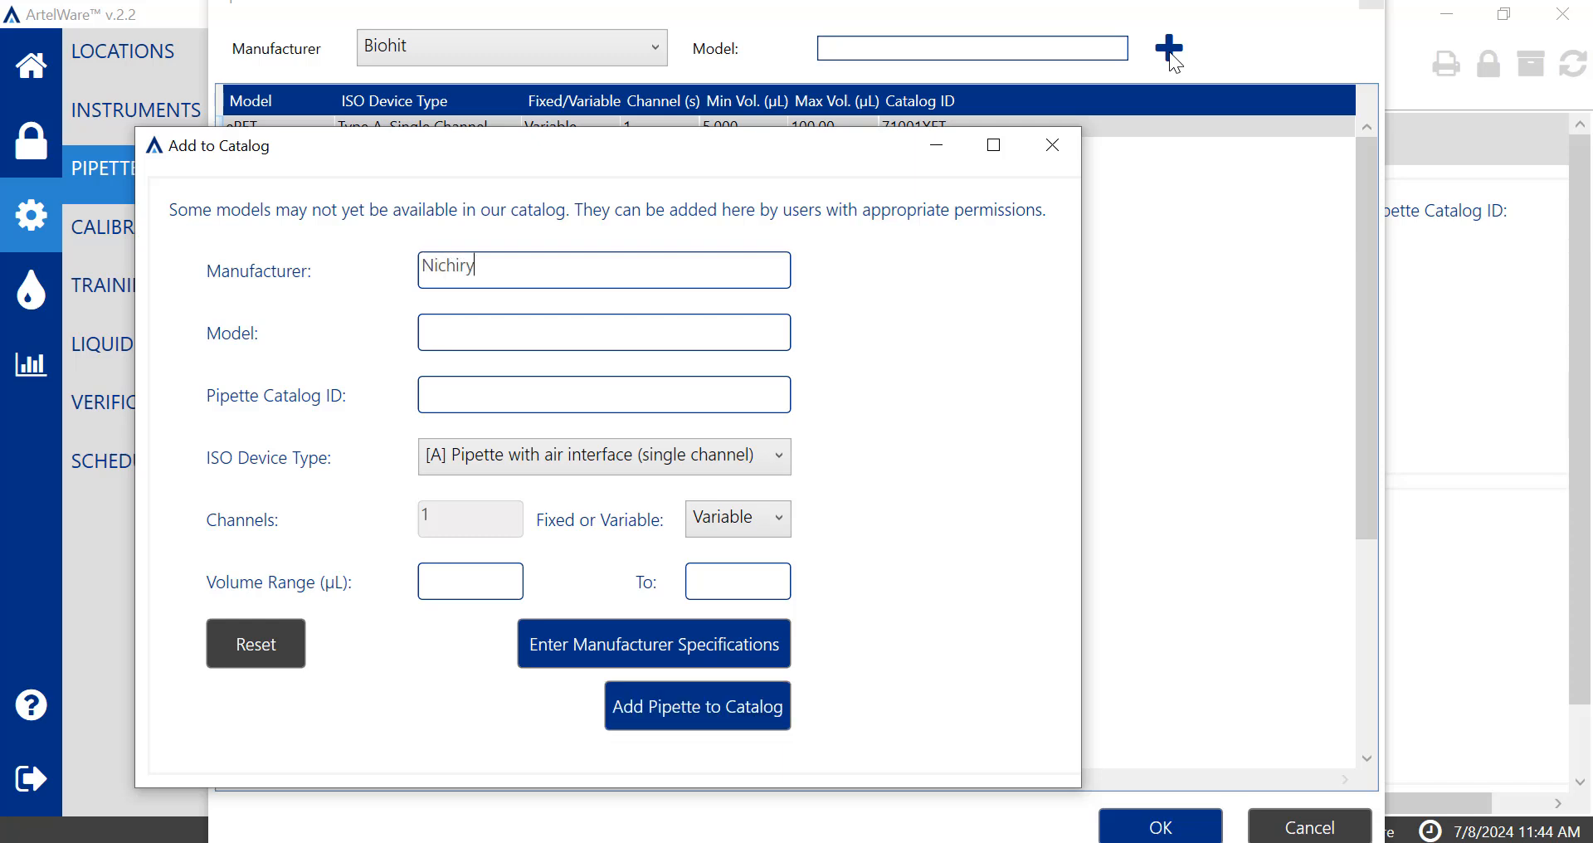
pyautogui.write('o')
pyautogui.click(744, 324)
pyautogui.write('Nichipet LT')
pyautogui.click(640, 399)
pyautogui.write('100')
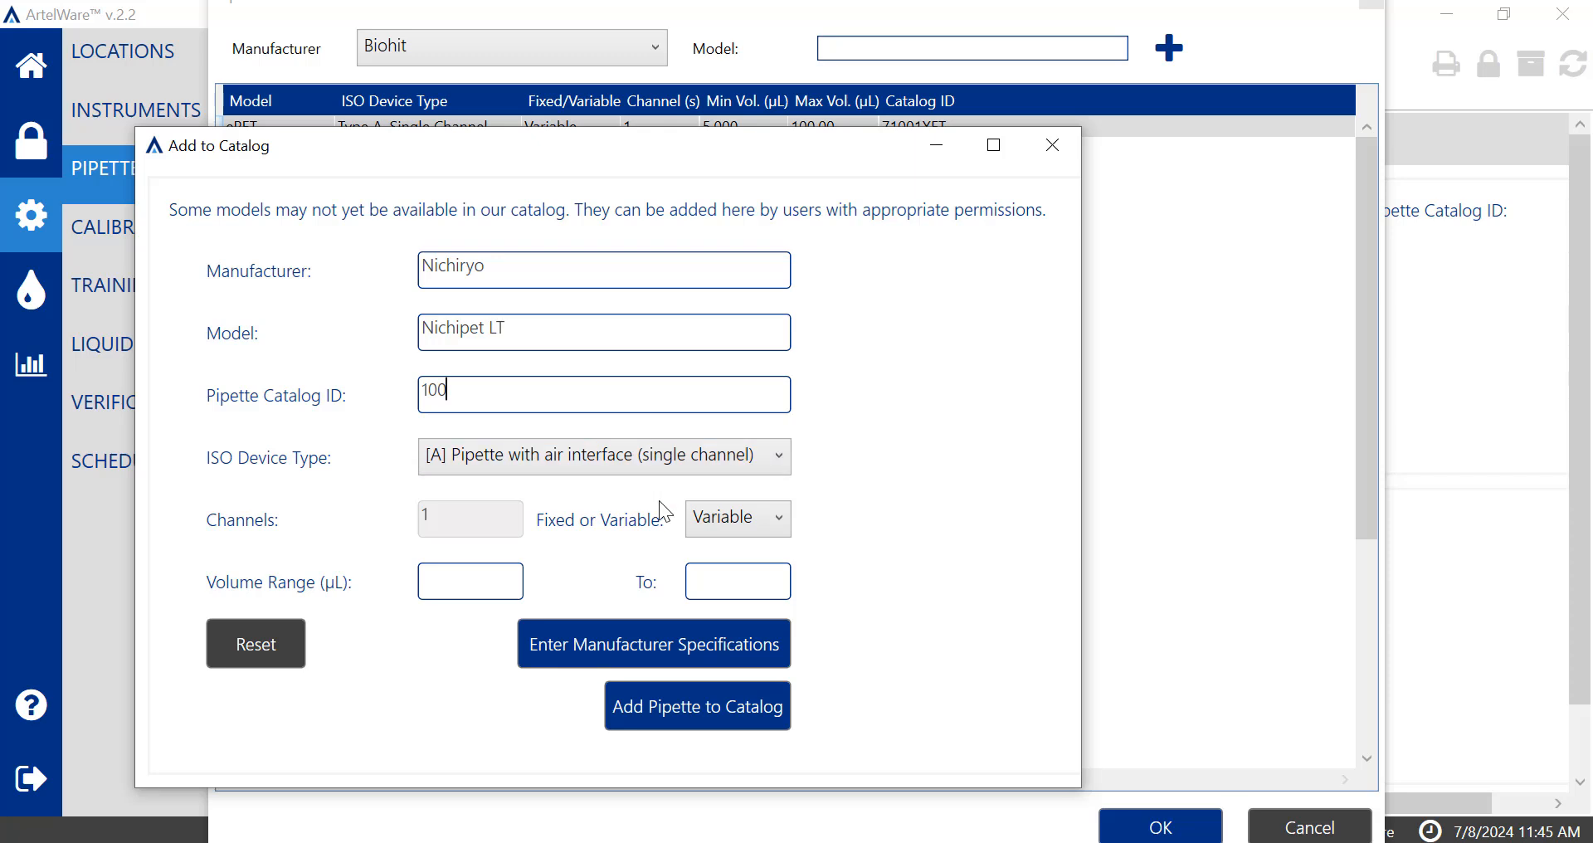
# Step: Keep the air-interface single-channel device type and the Variable setting, and set the volume range to 10 to 100 µL
pyautogui.click(780, 471)
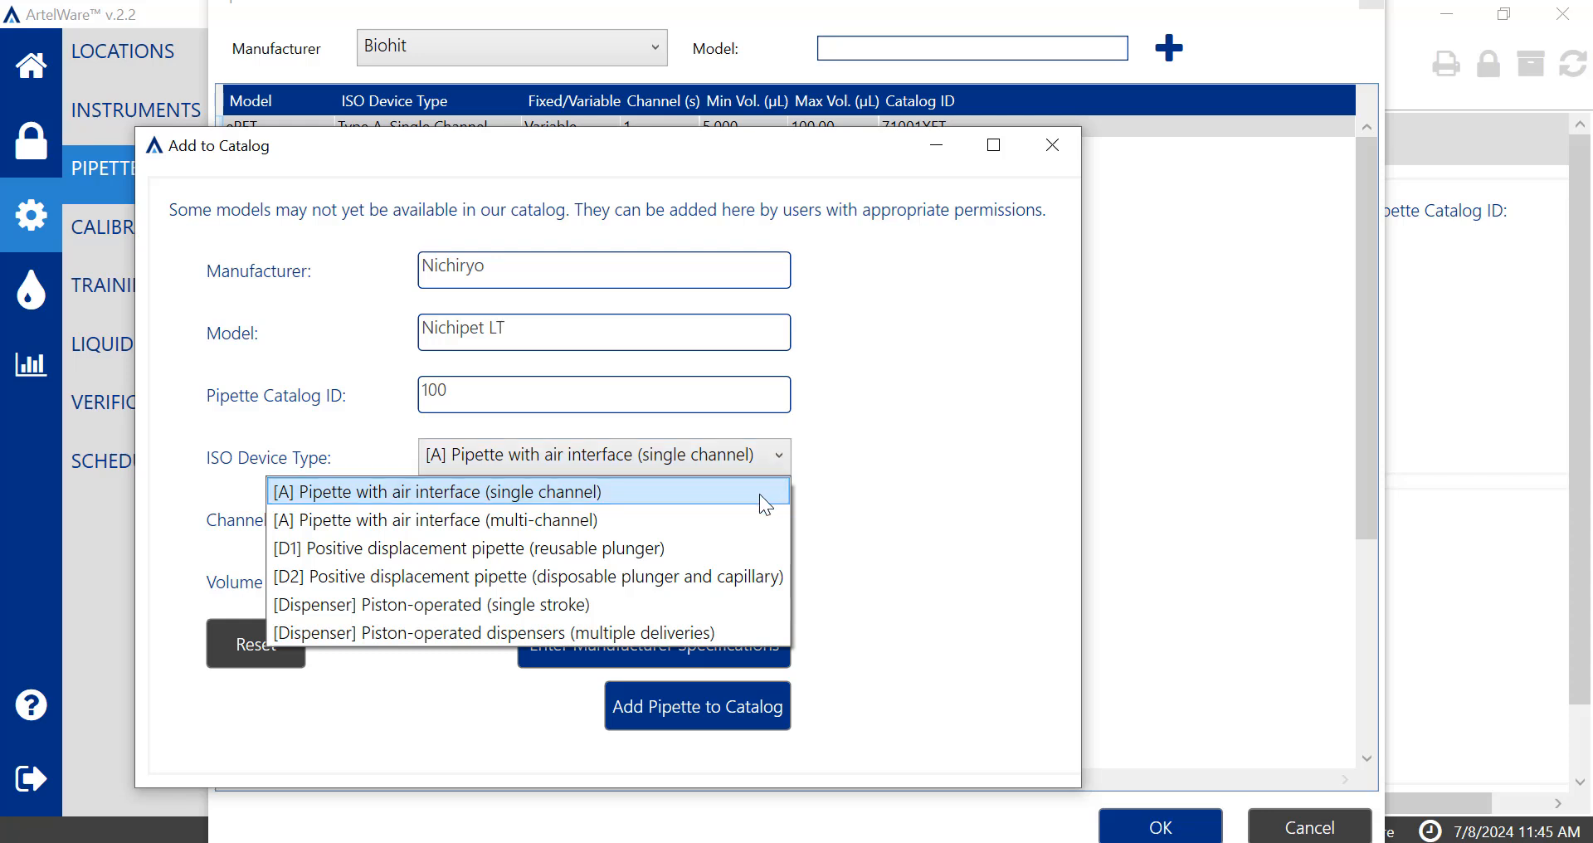
pyautogui.click(759, 495)
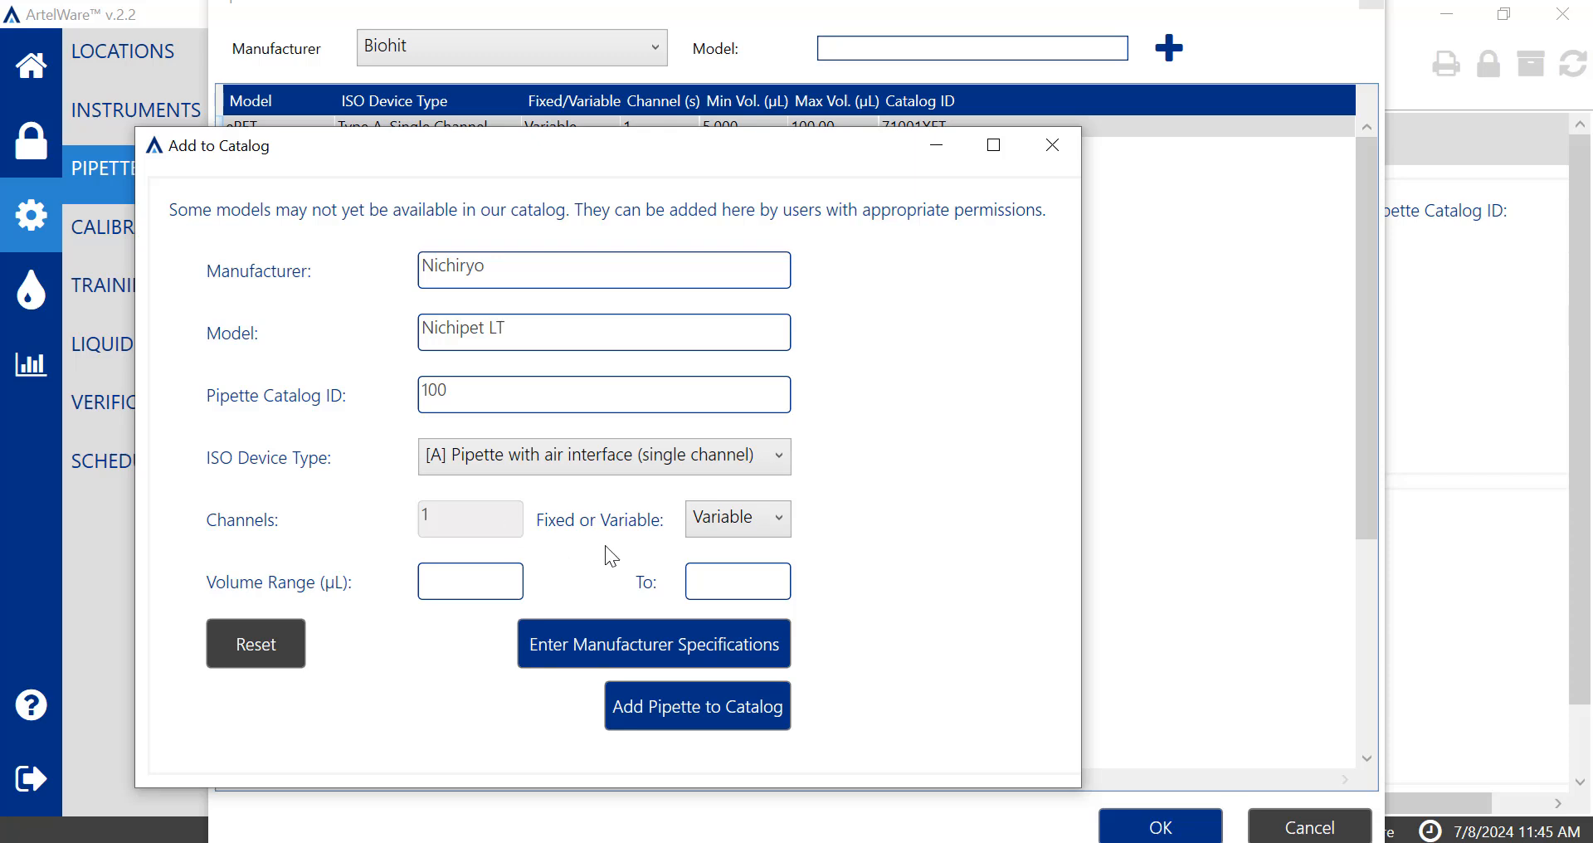
pyautogui.click(772, 523)
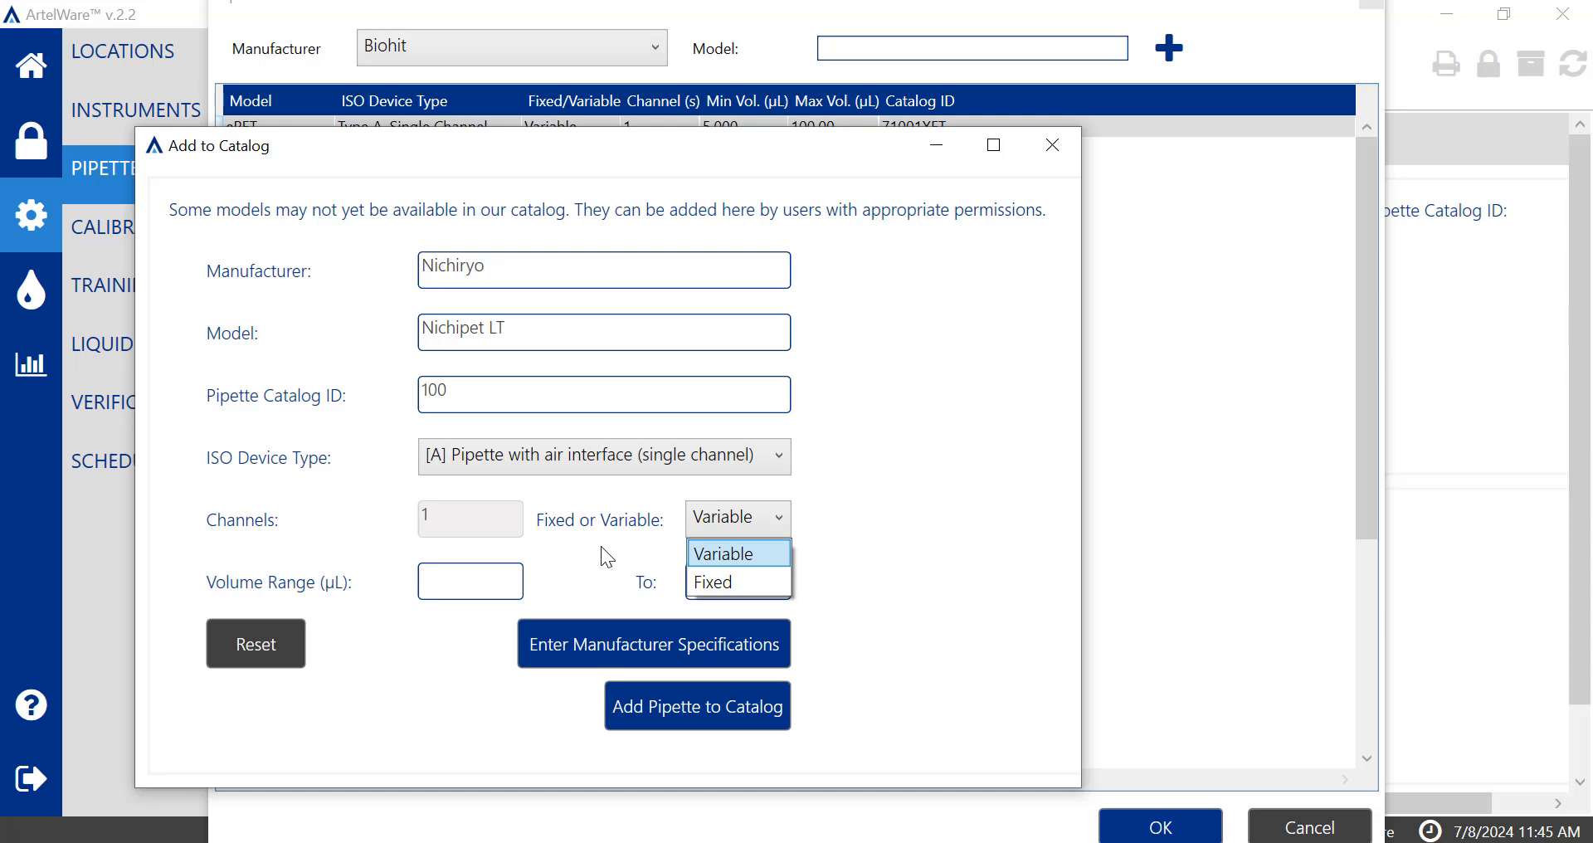
pyautogui.click(504, 583)
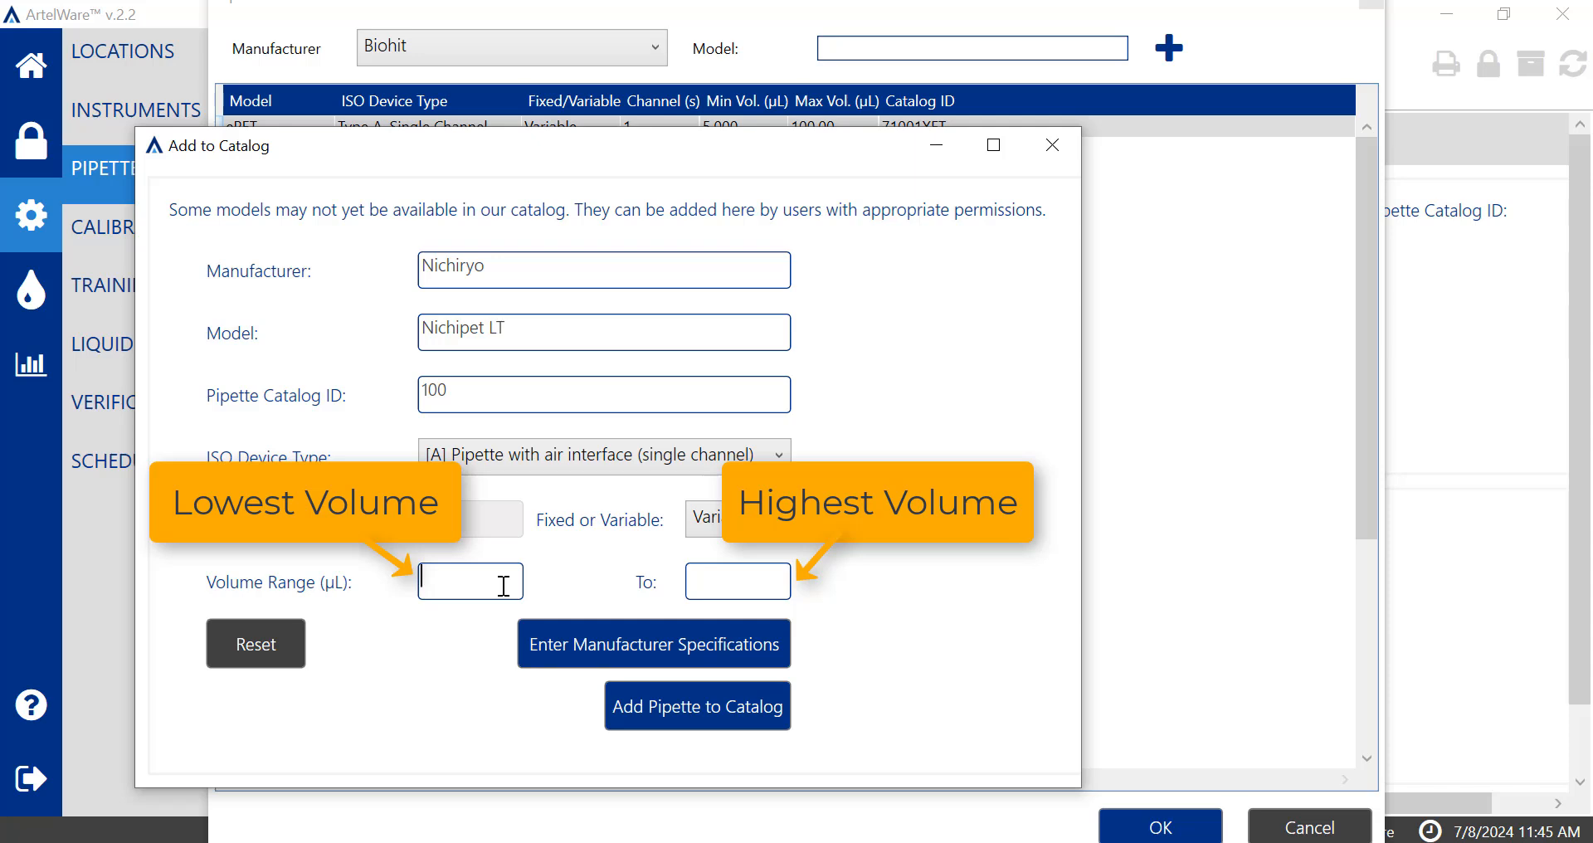
pyautogui.write('10')
pyautogui.write('100')
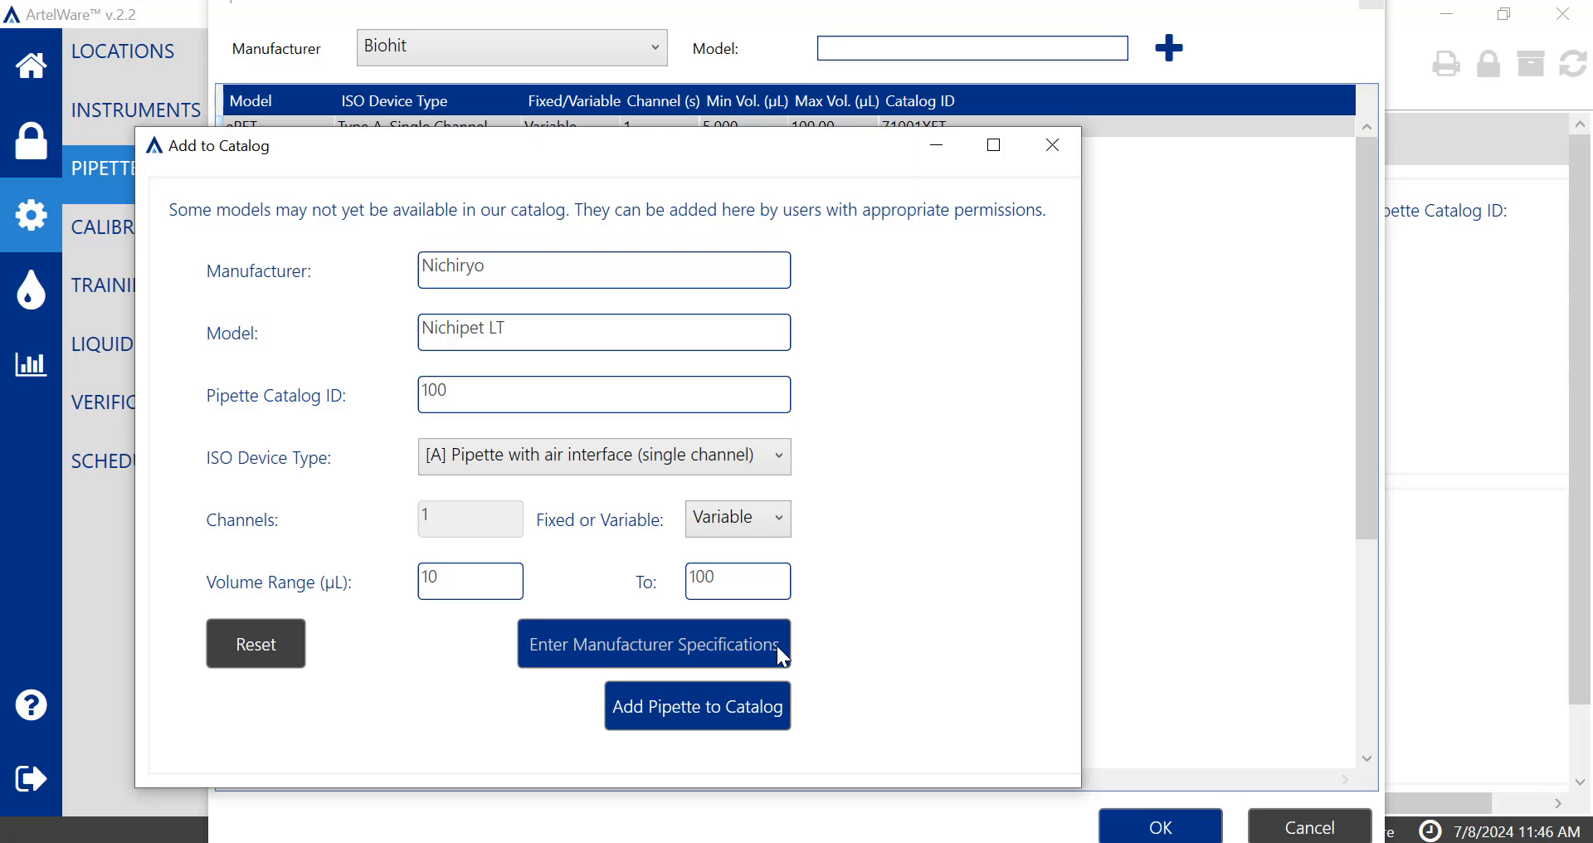
# Step: Add a manufacturer specification for target volume 10 with relative error, 0.70% maximum inaccuracy and 0.45% maximum imprecision
pyautogui.click(779, 649)
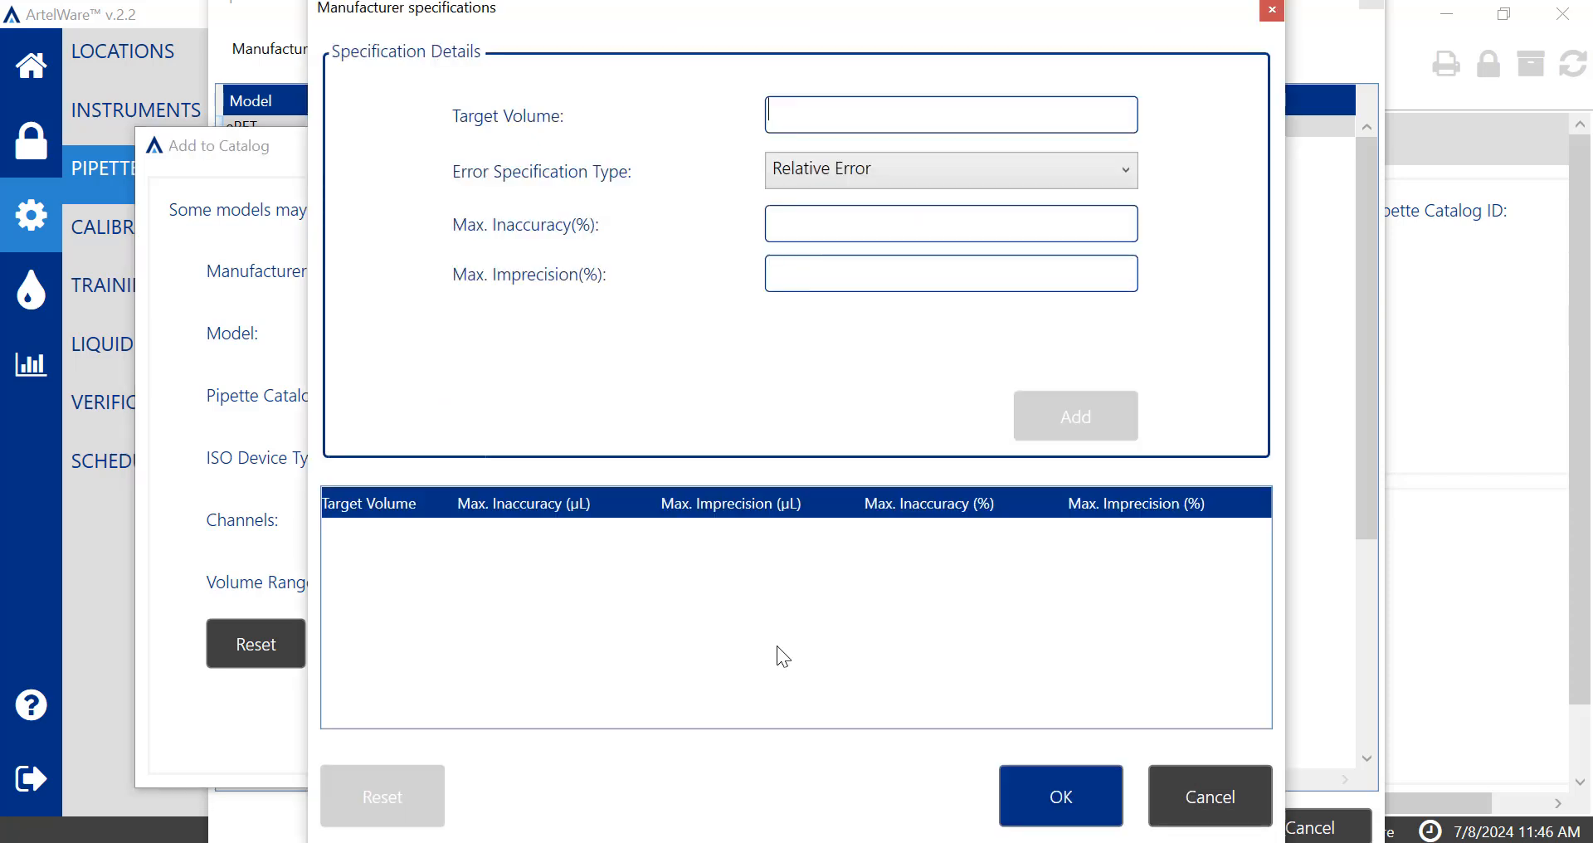
pyautogui.write('10')
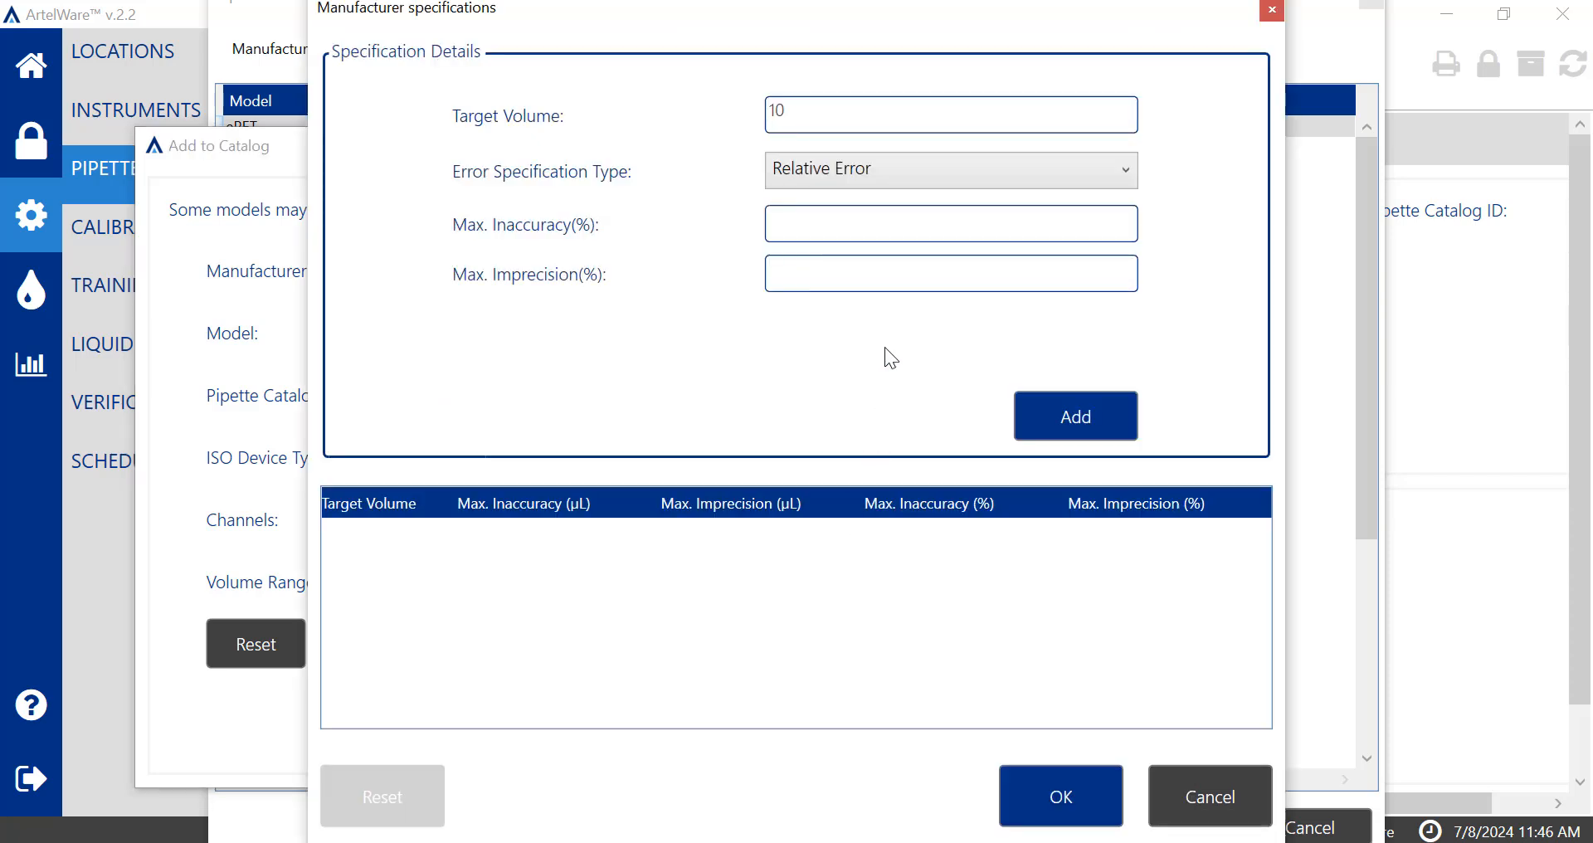
pyautogui.click(866, 229)
pyautogui.write('.70')
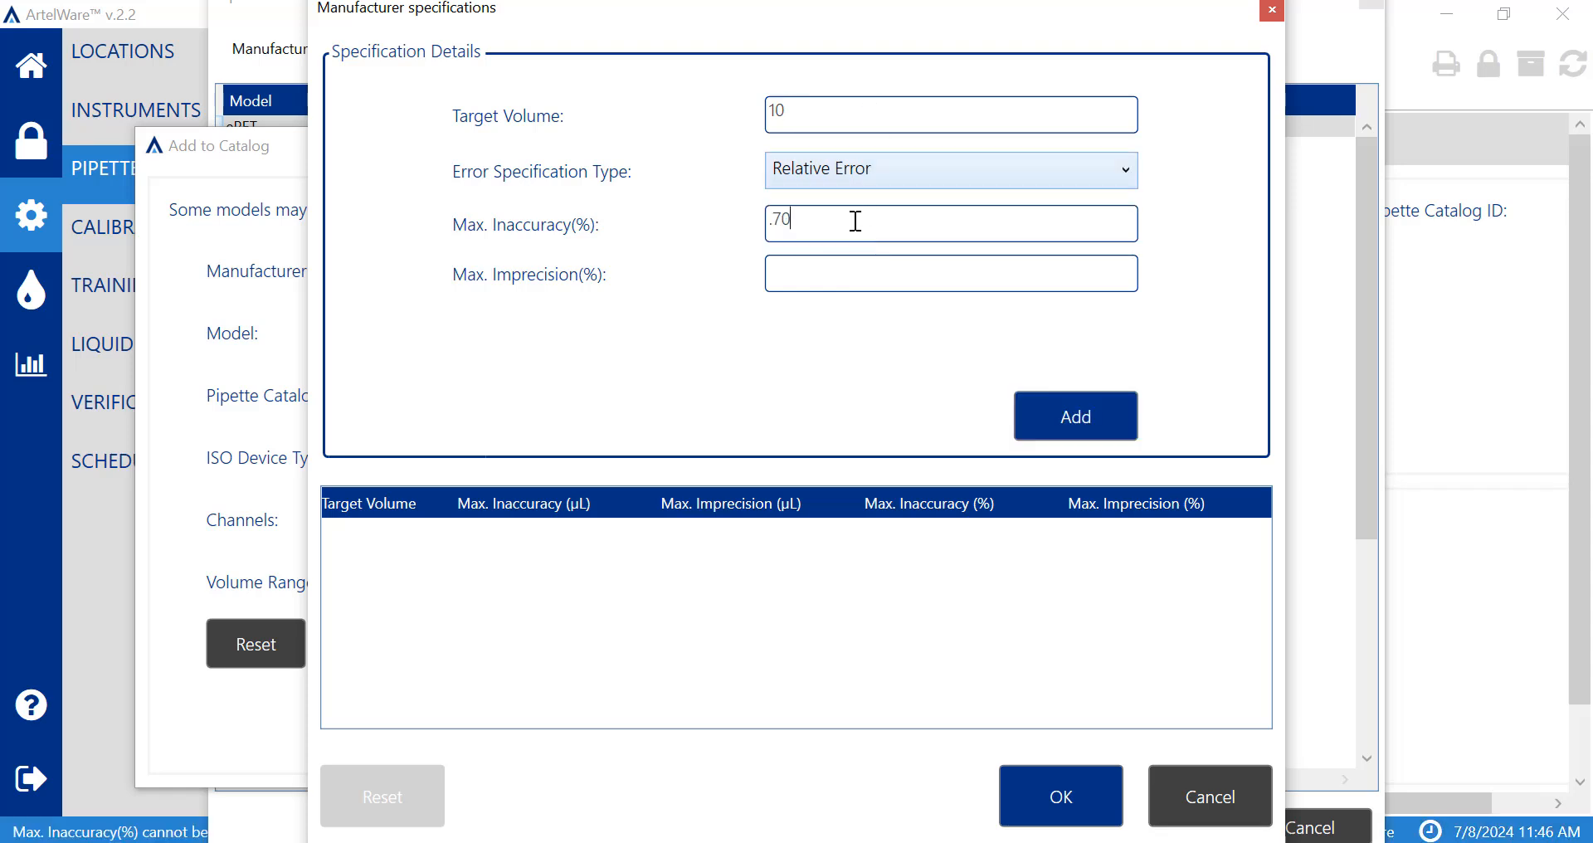
pyautogui.click(847, 277)
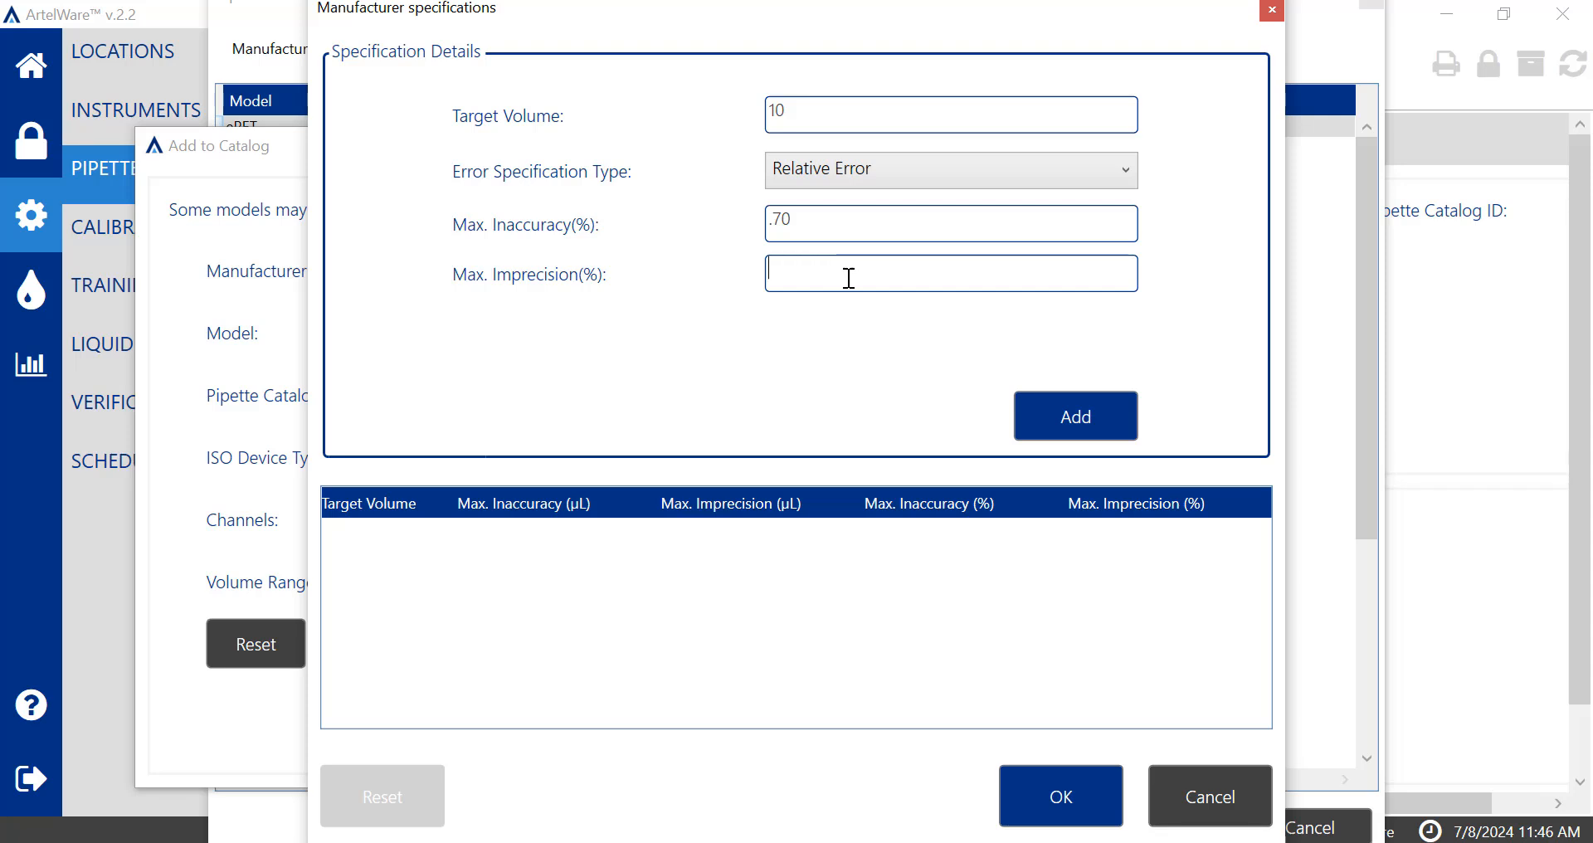
pyautogui.write('.45')
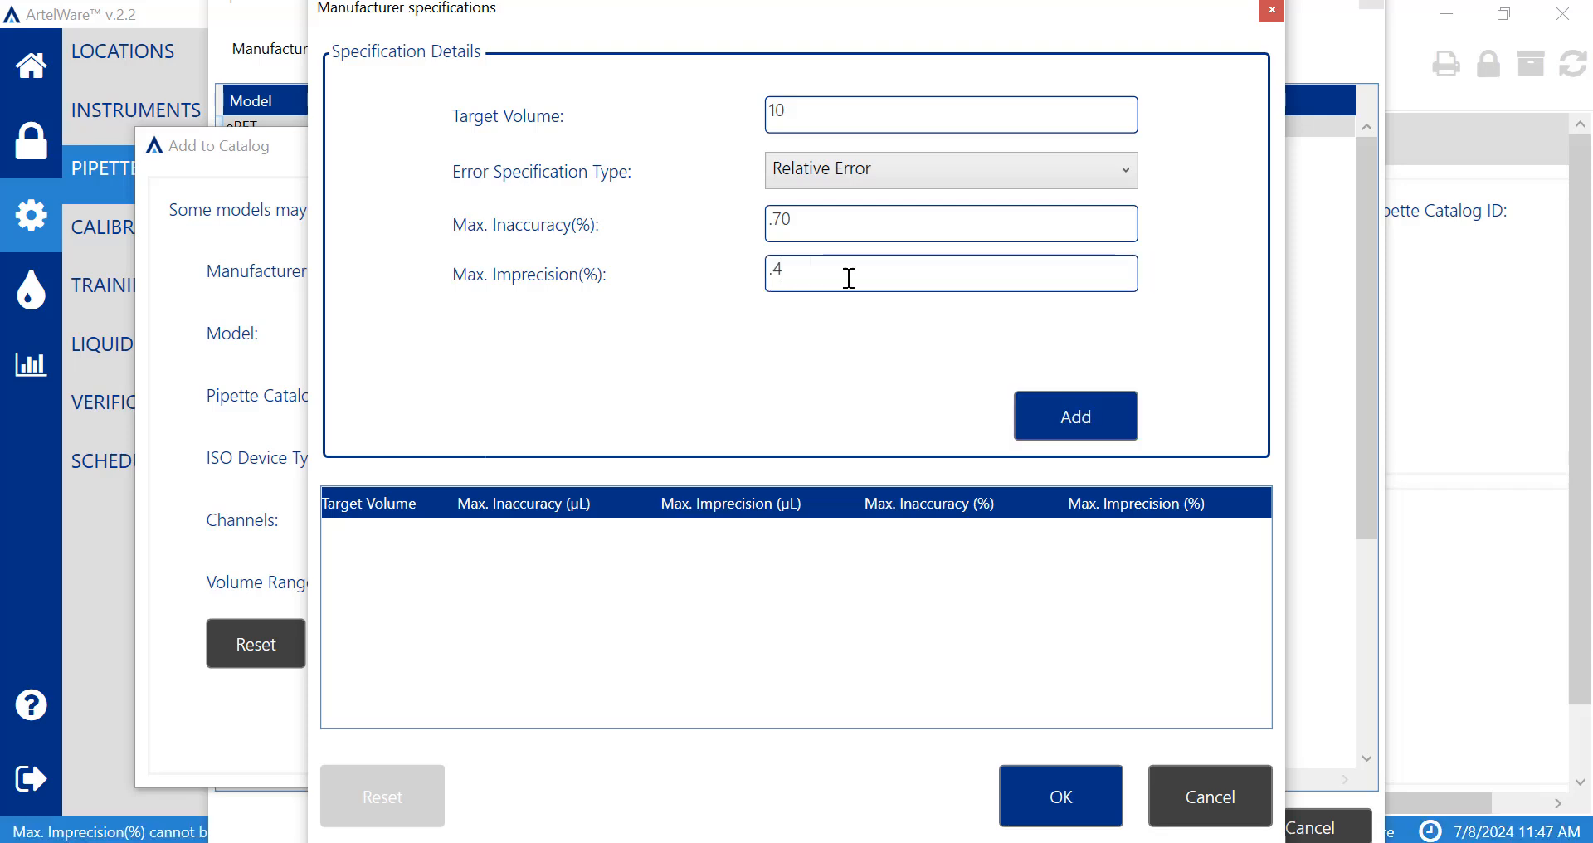
pyautogui.click(1107, 426)
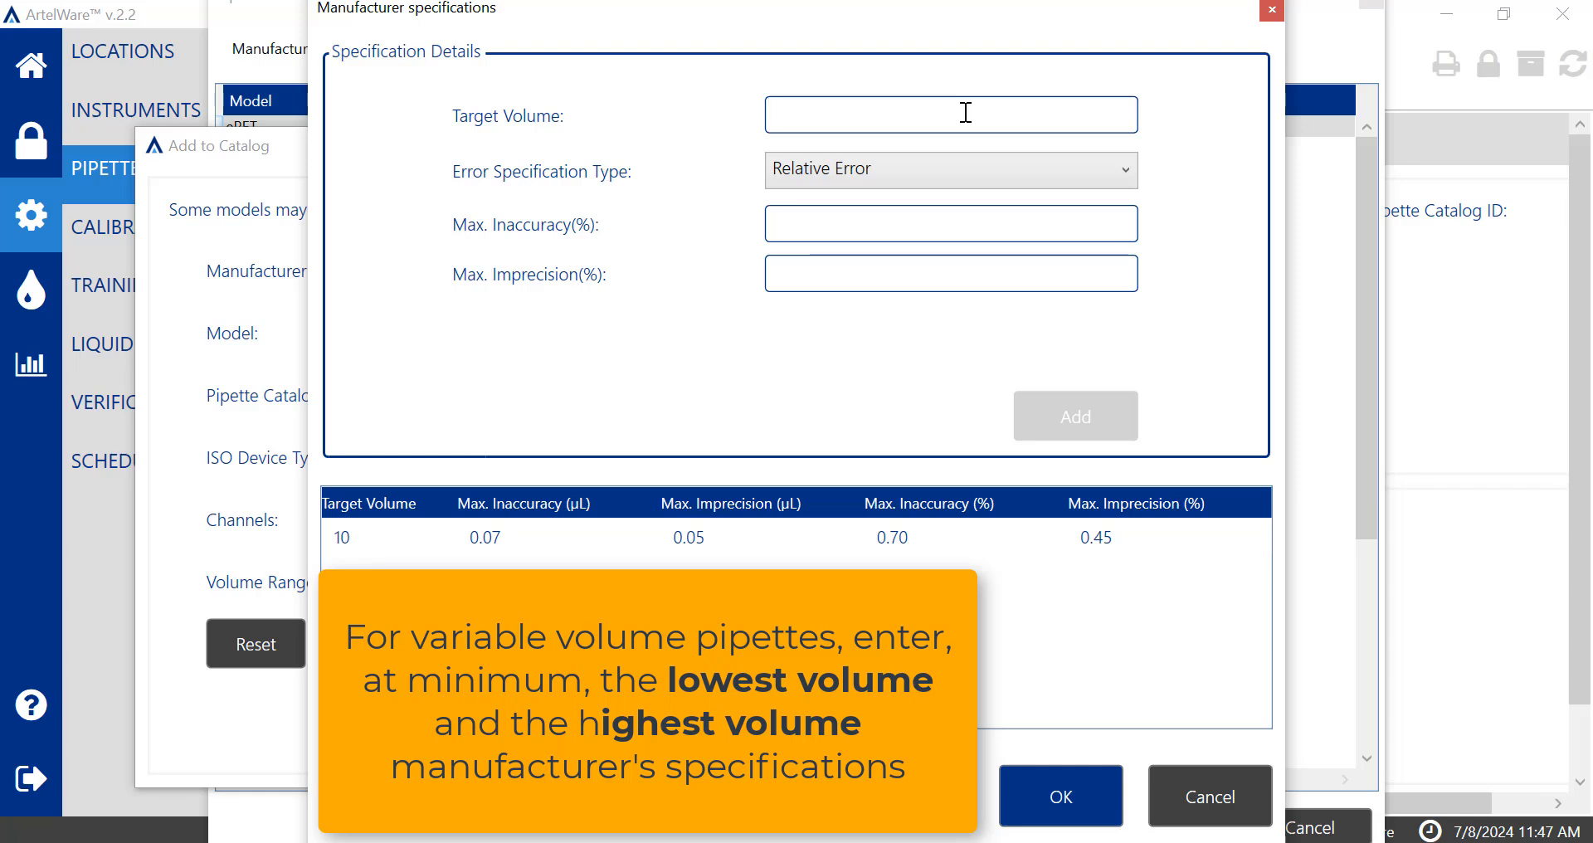
# Step: Add a specification for target volume 100 with 0.50% maximum inaccuracy and 0.35% maximum imprecision, and accept the manufacturer specifications
pyautogui.write('100')
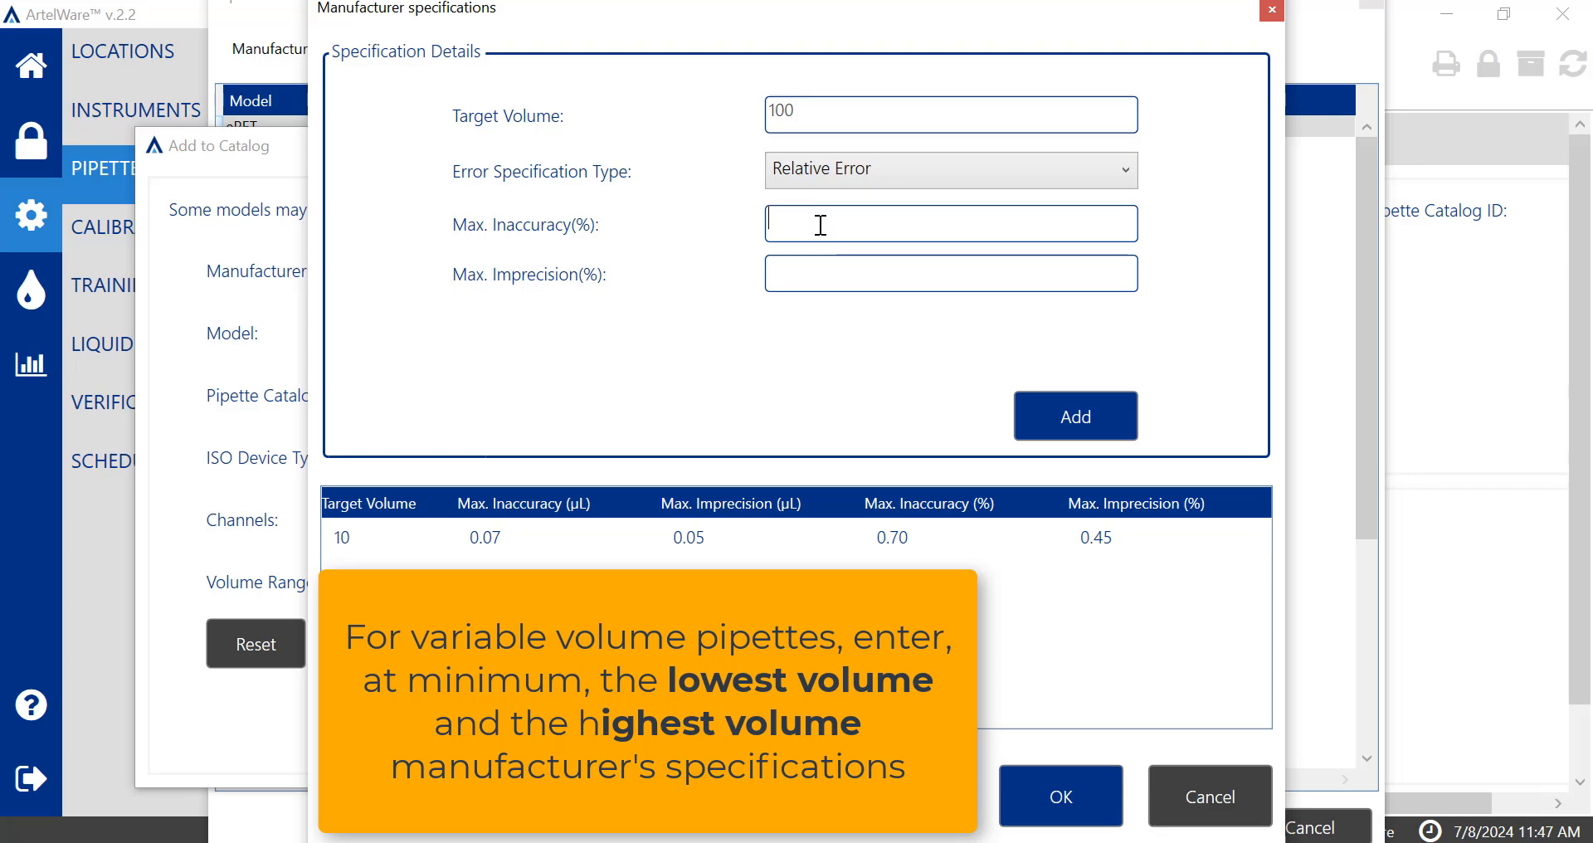
pyautogui.write('50')
pyautogui.press('Tab')
pyautogui.write('35')
pyautogui.click(1071, 425)
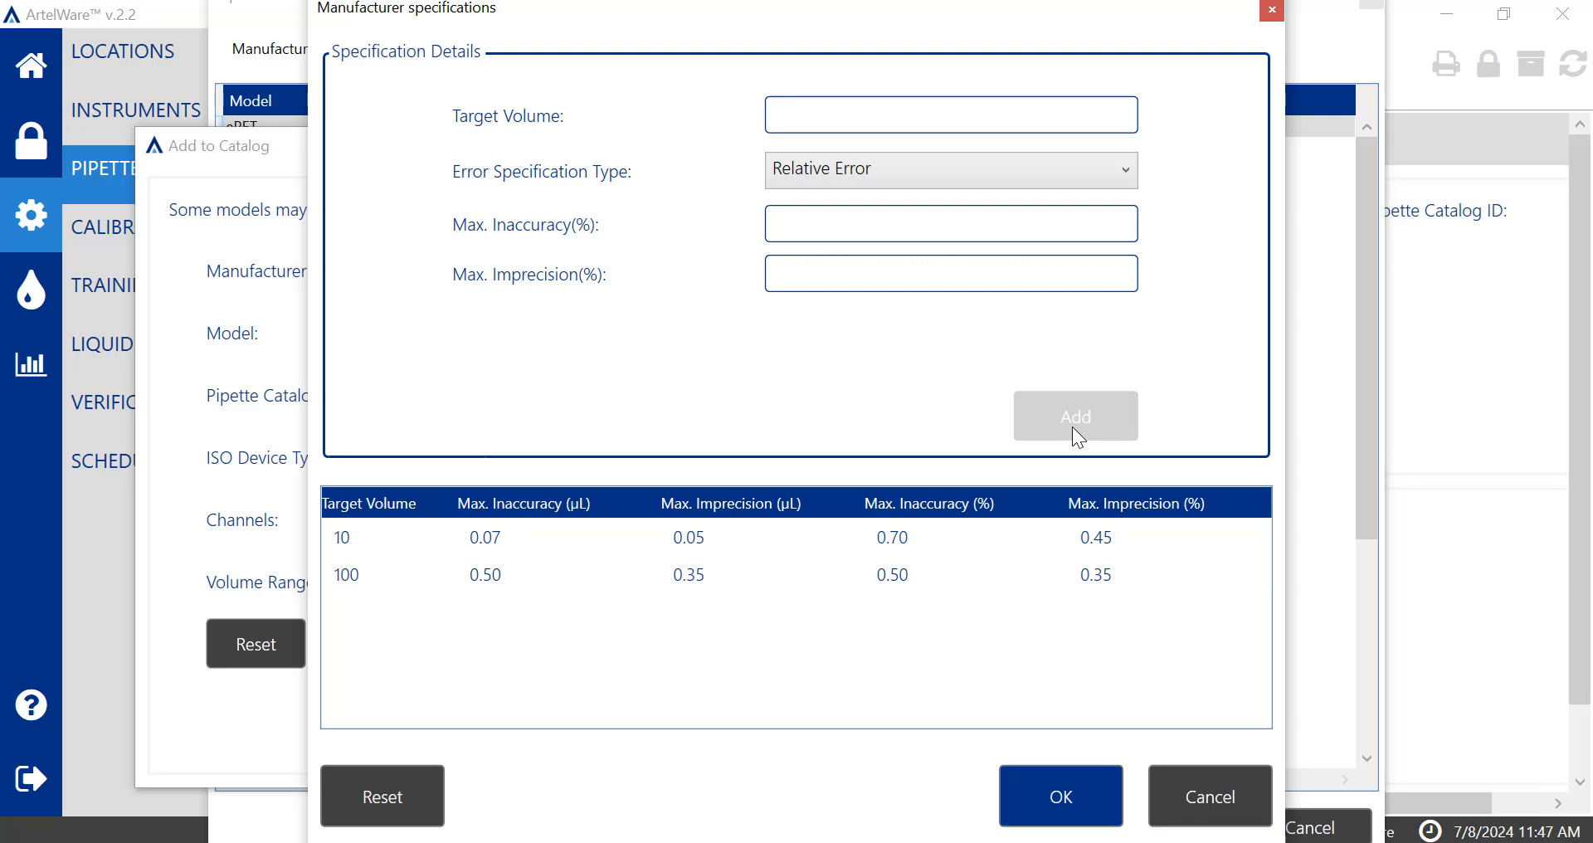
pyautogui.click(1077, 795)
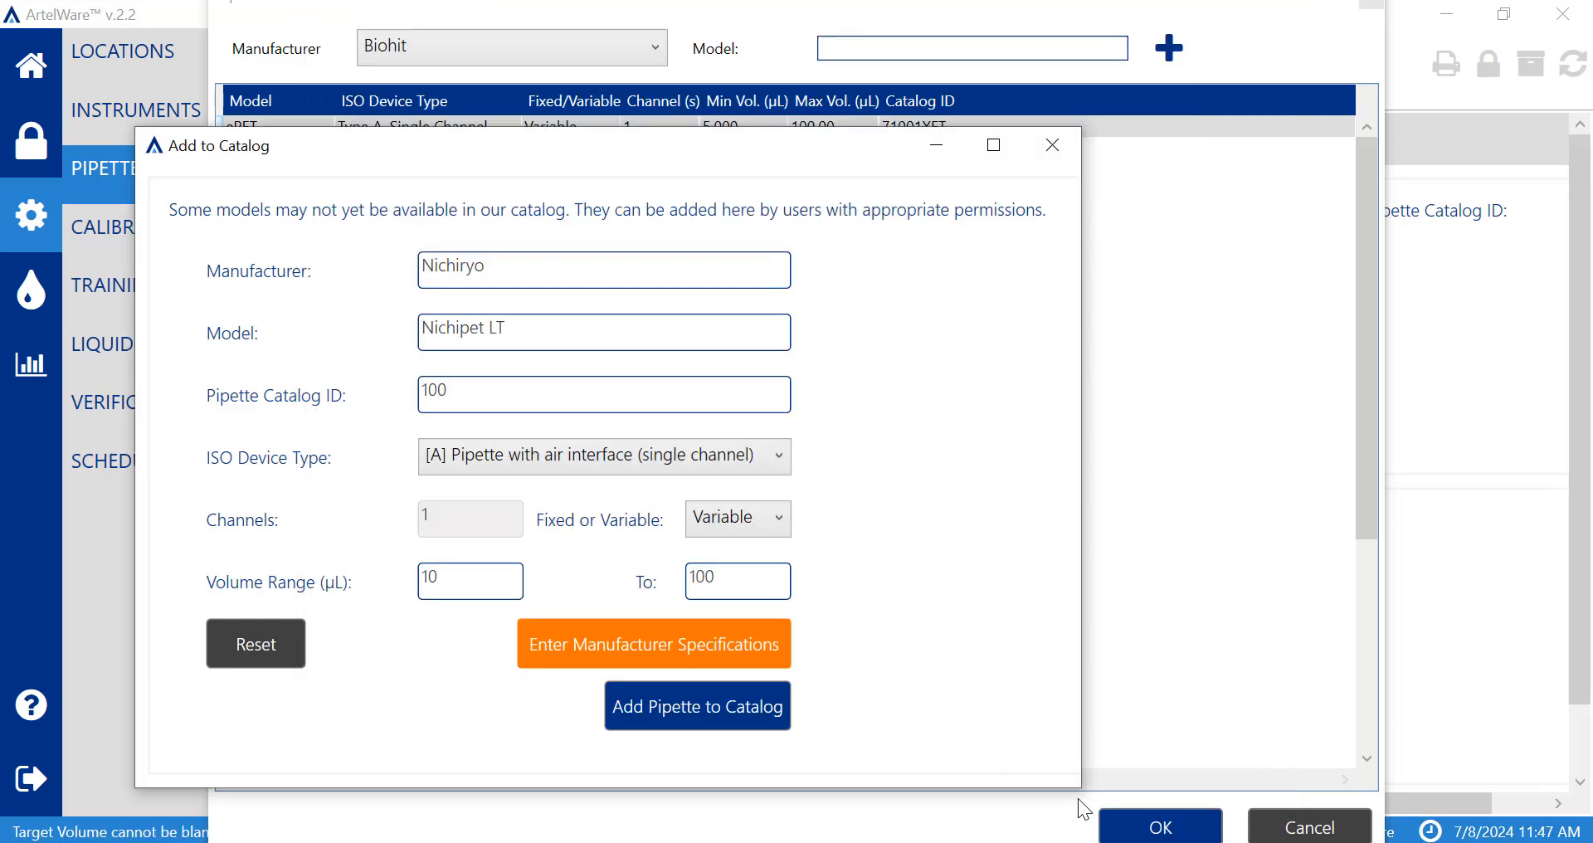
# Step: Add the Nichipet LT pipette to the catalog and check the manufacturer list for Nichiryo
pyautogui.click(767, 706)
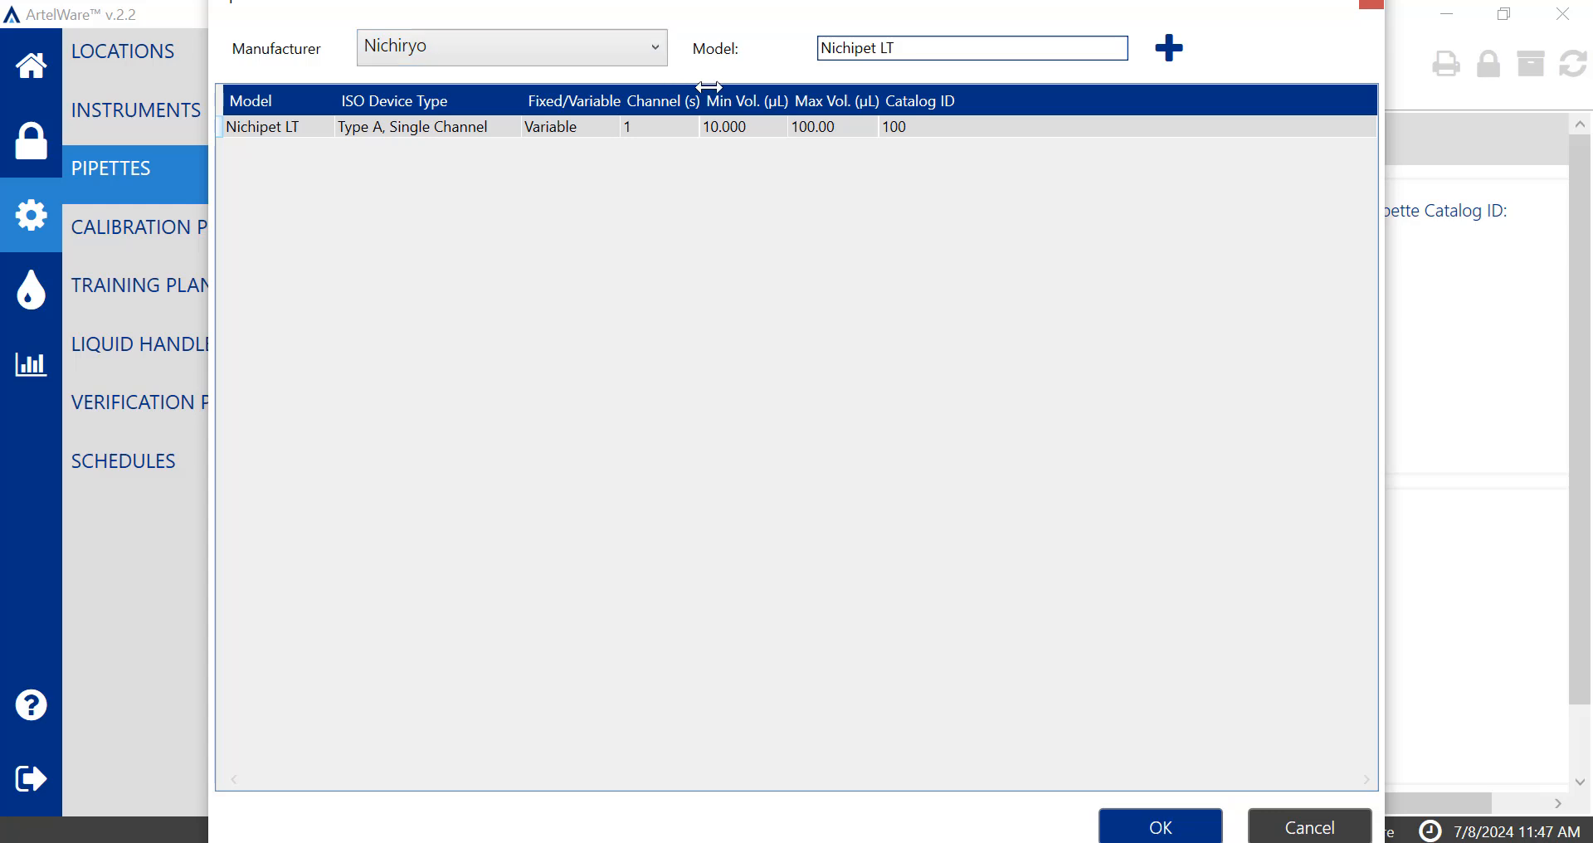
pyautogui.click(664, 47)
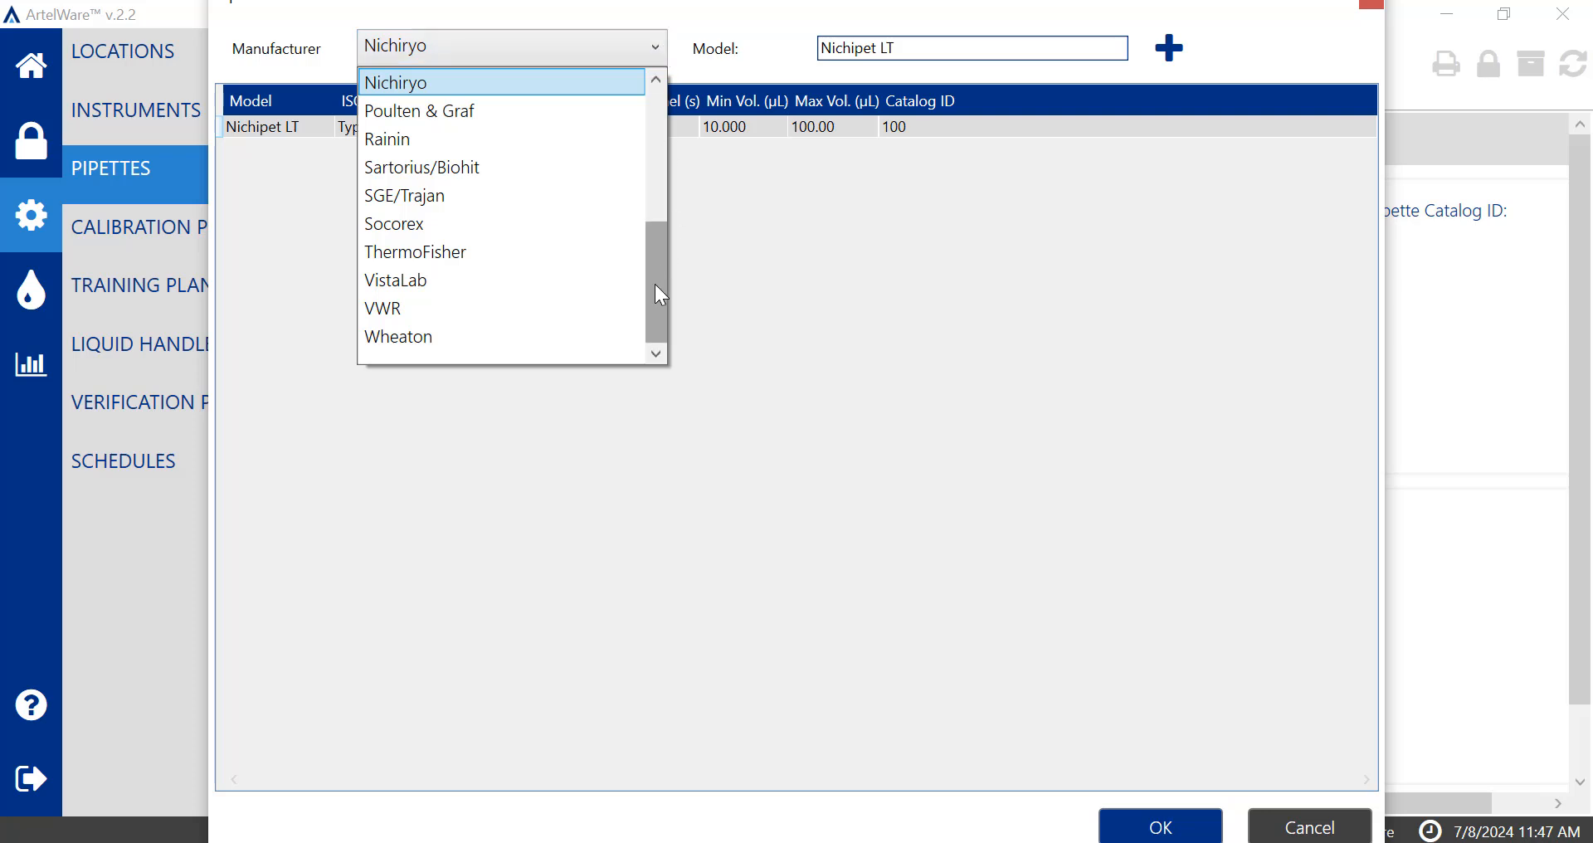
pyautogui.scroll(1, 656, 278)
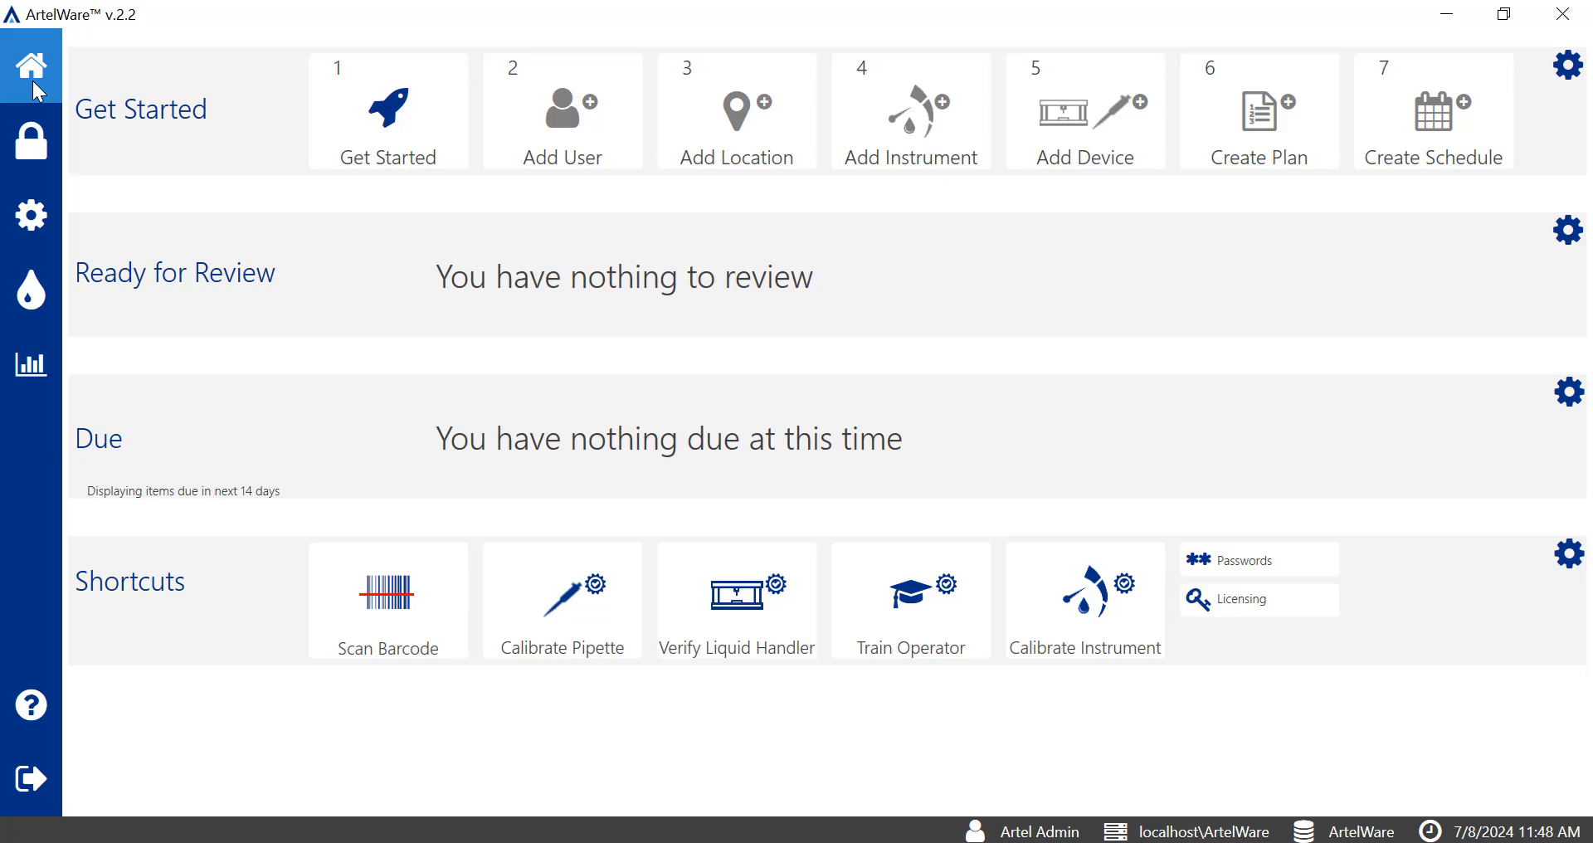
# Step: Open the pipette settings and try cloning pipette 07082024_B, leaving the clone form without saving
pyautogui.click(33, 219)
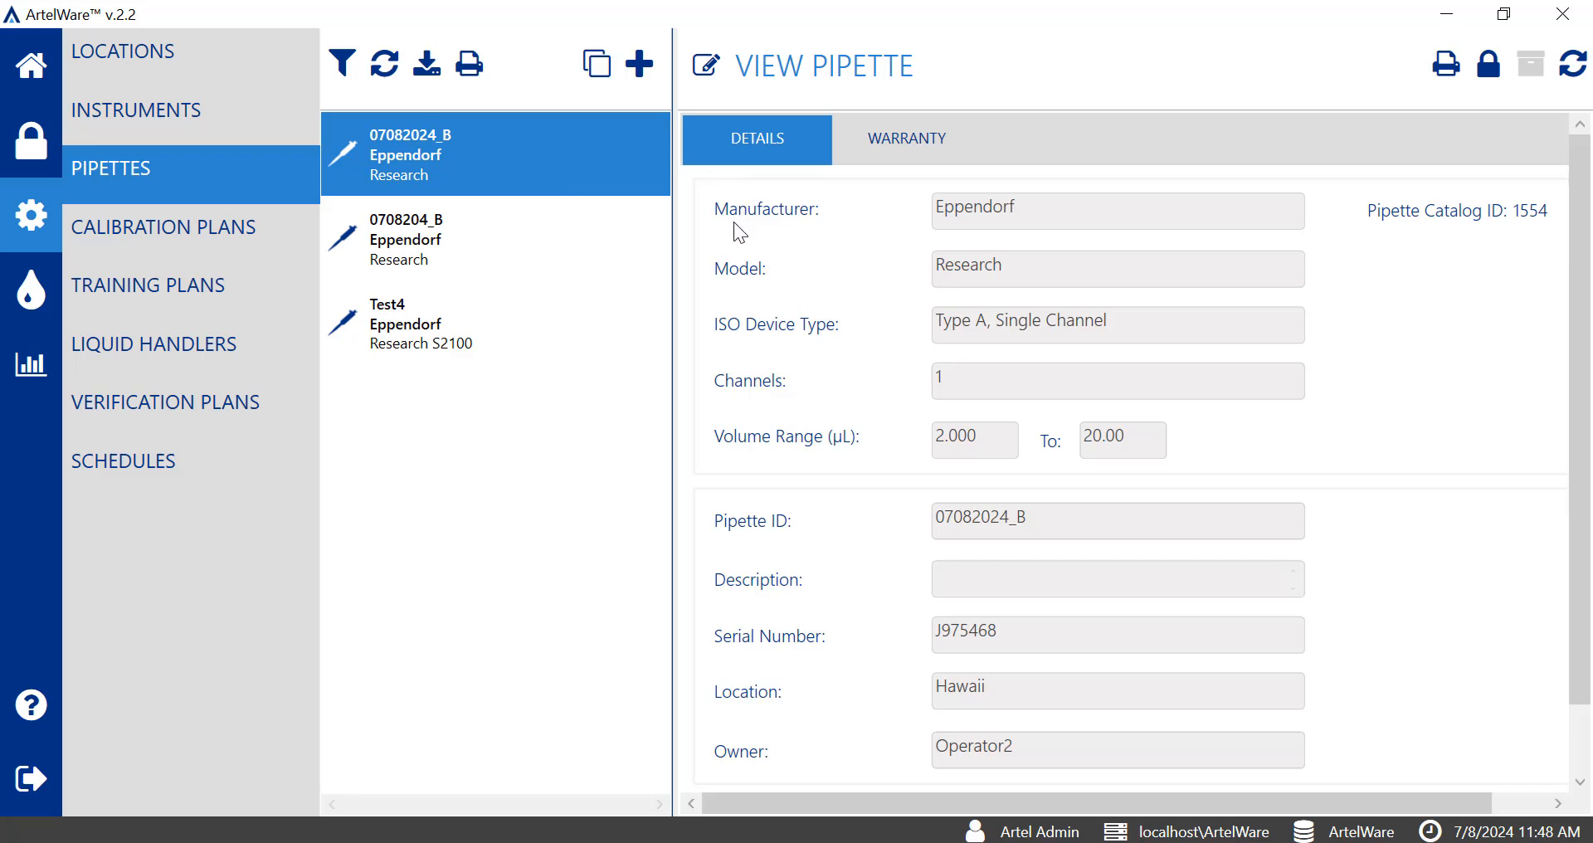
pyautogui.click(609, 78)
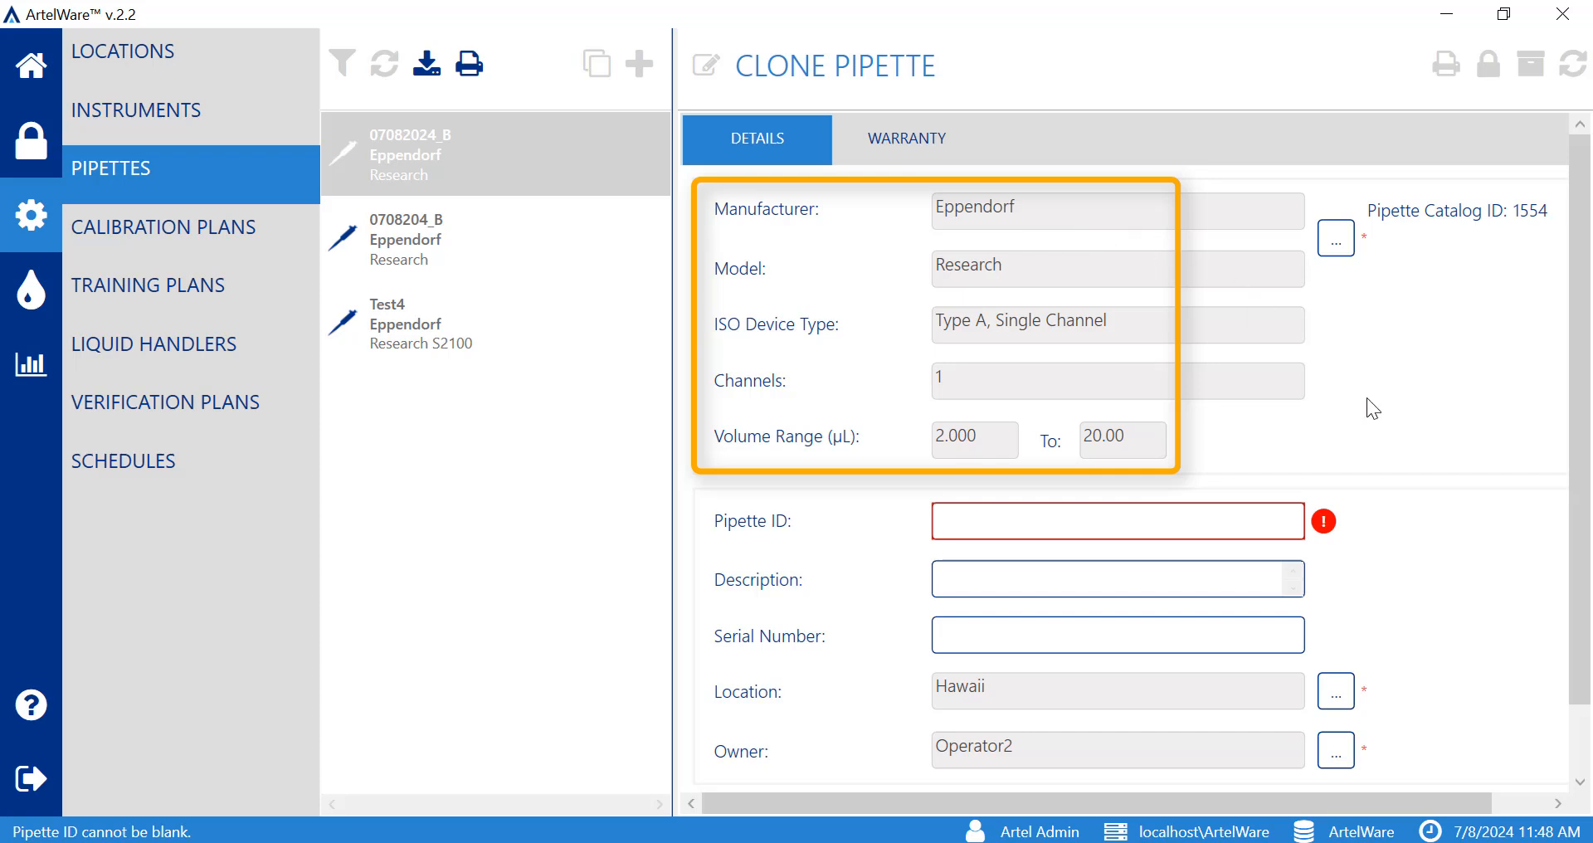
pyautogui.scroll(-1, 1494, 473)
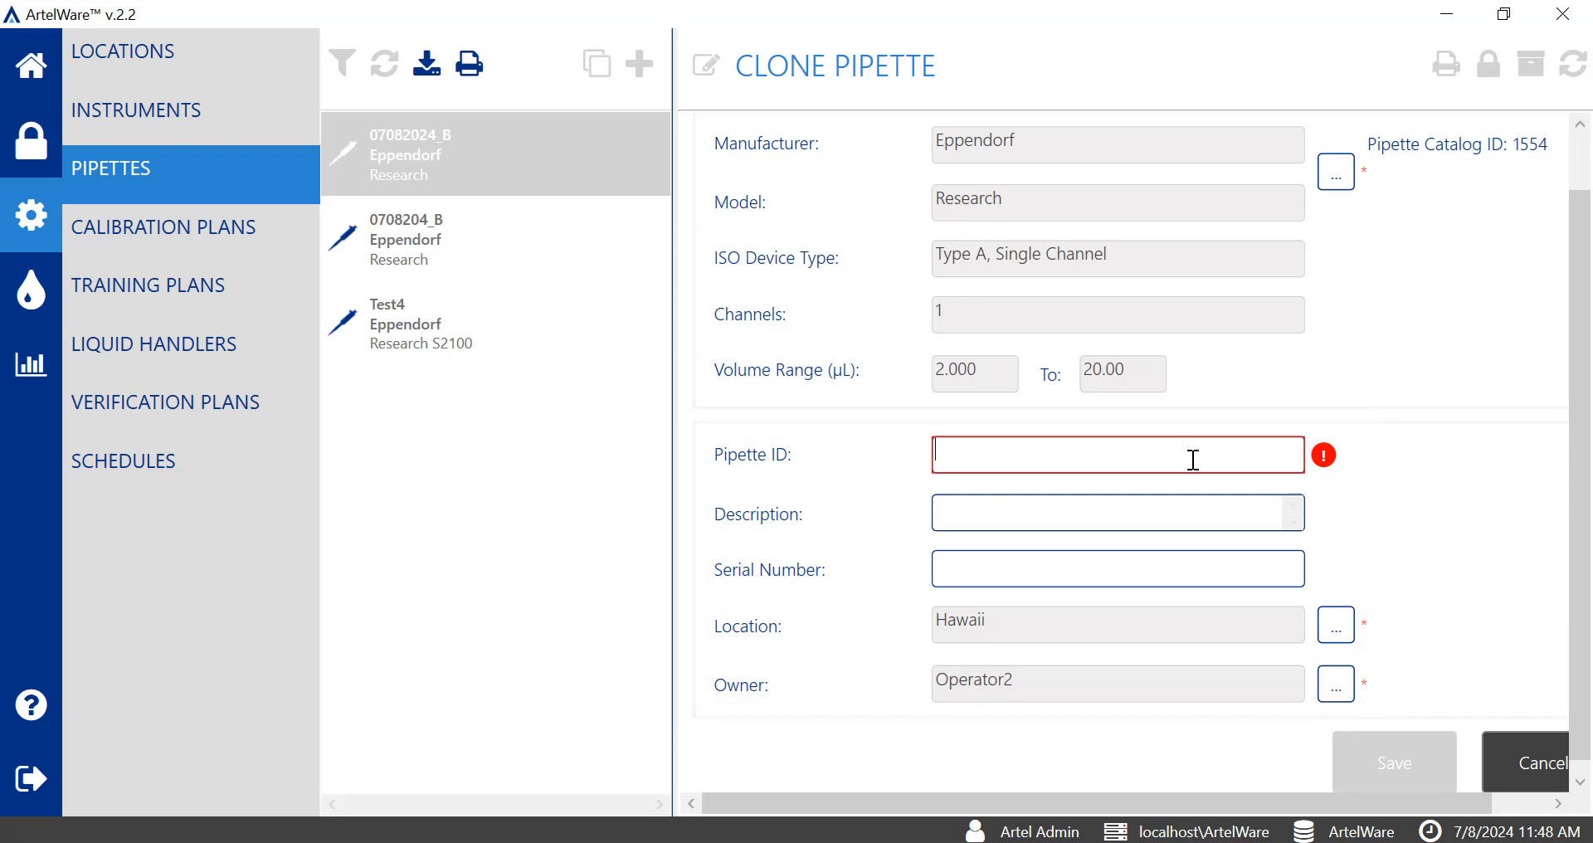
pyautogui.click(1502, 775)
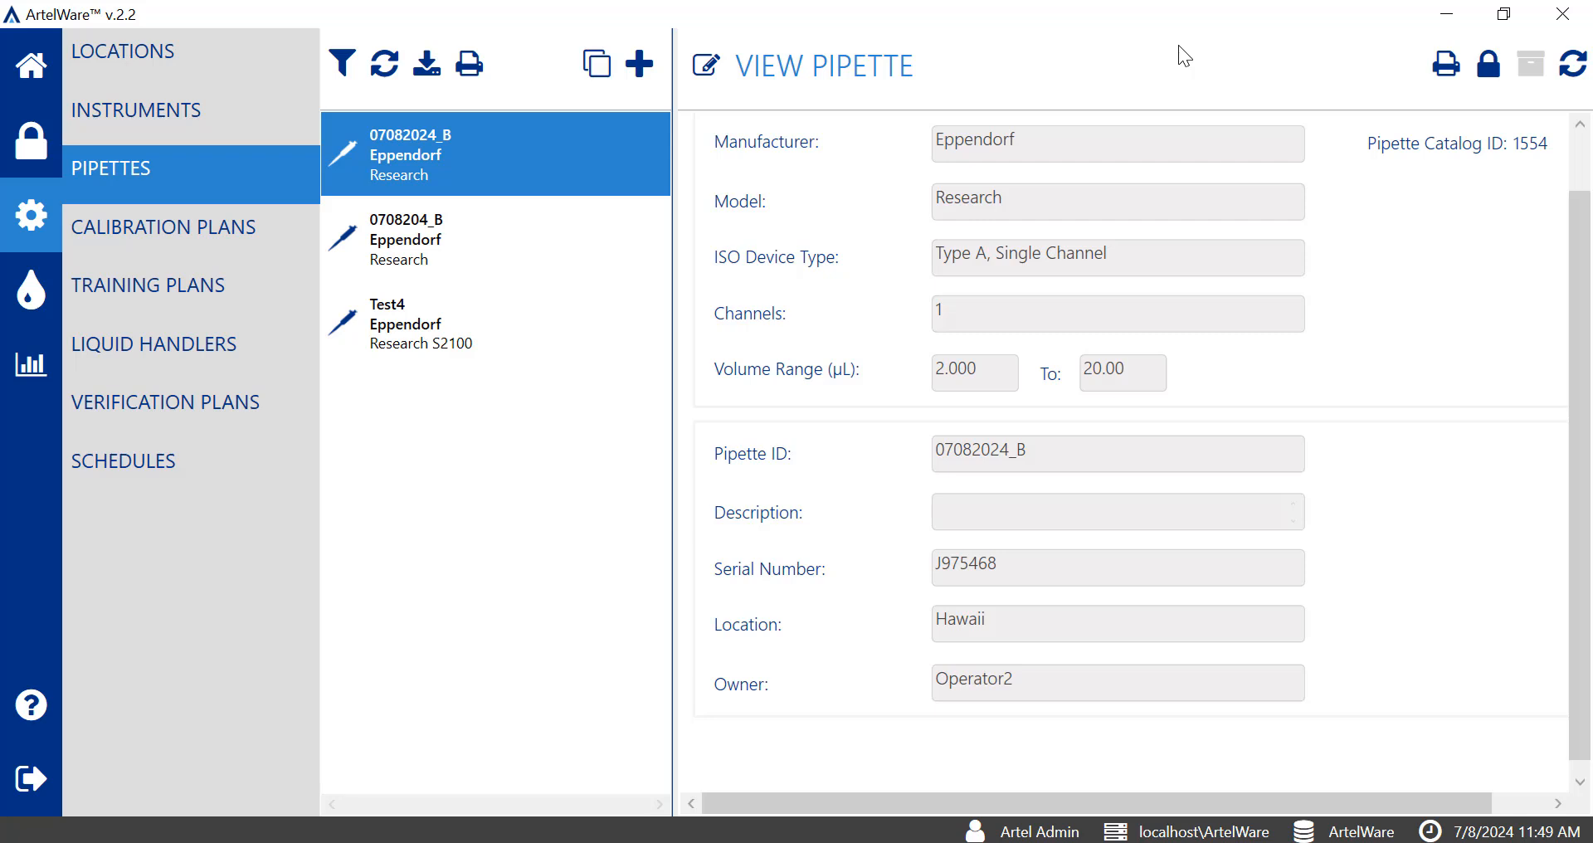
# Step: Deactivate pipette 07082024_B and confirm the deactivation
pyautogui.click(1487, 78)
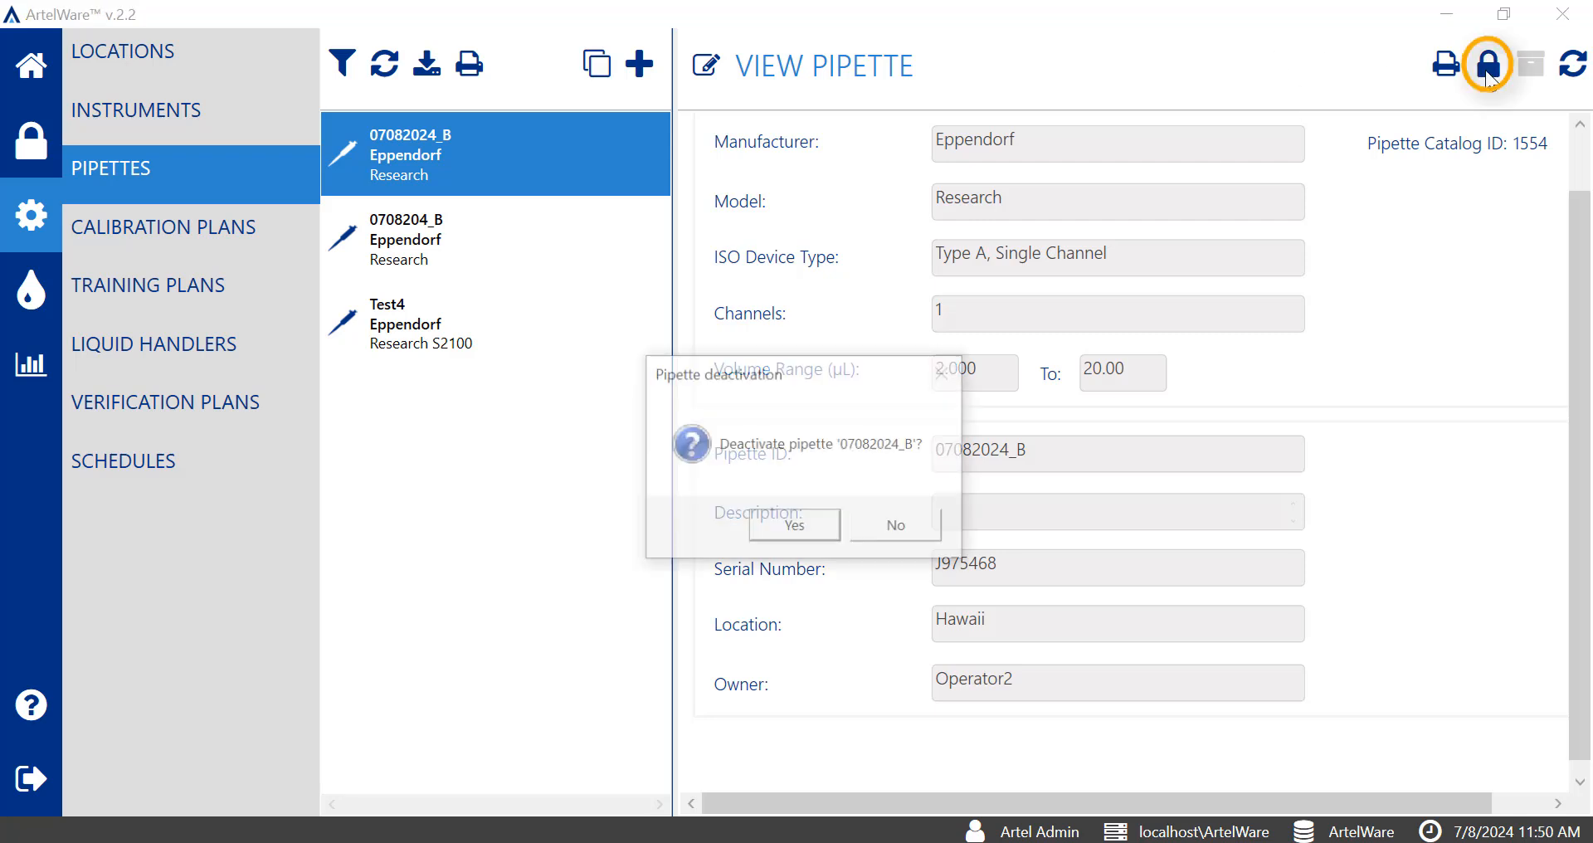
pyautogui.click(801, 528)
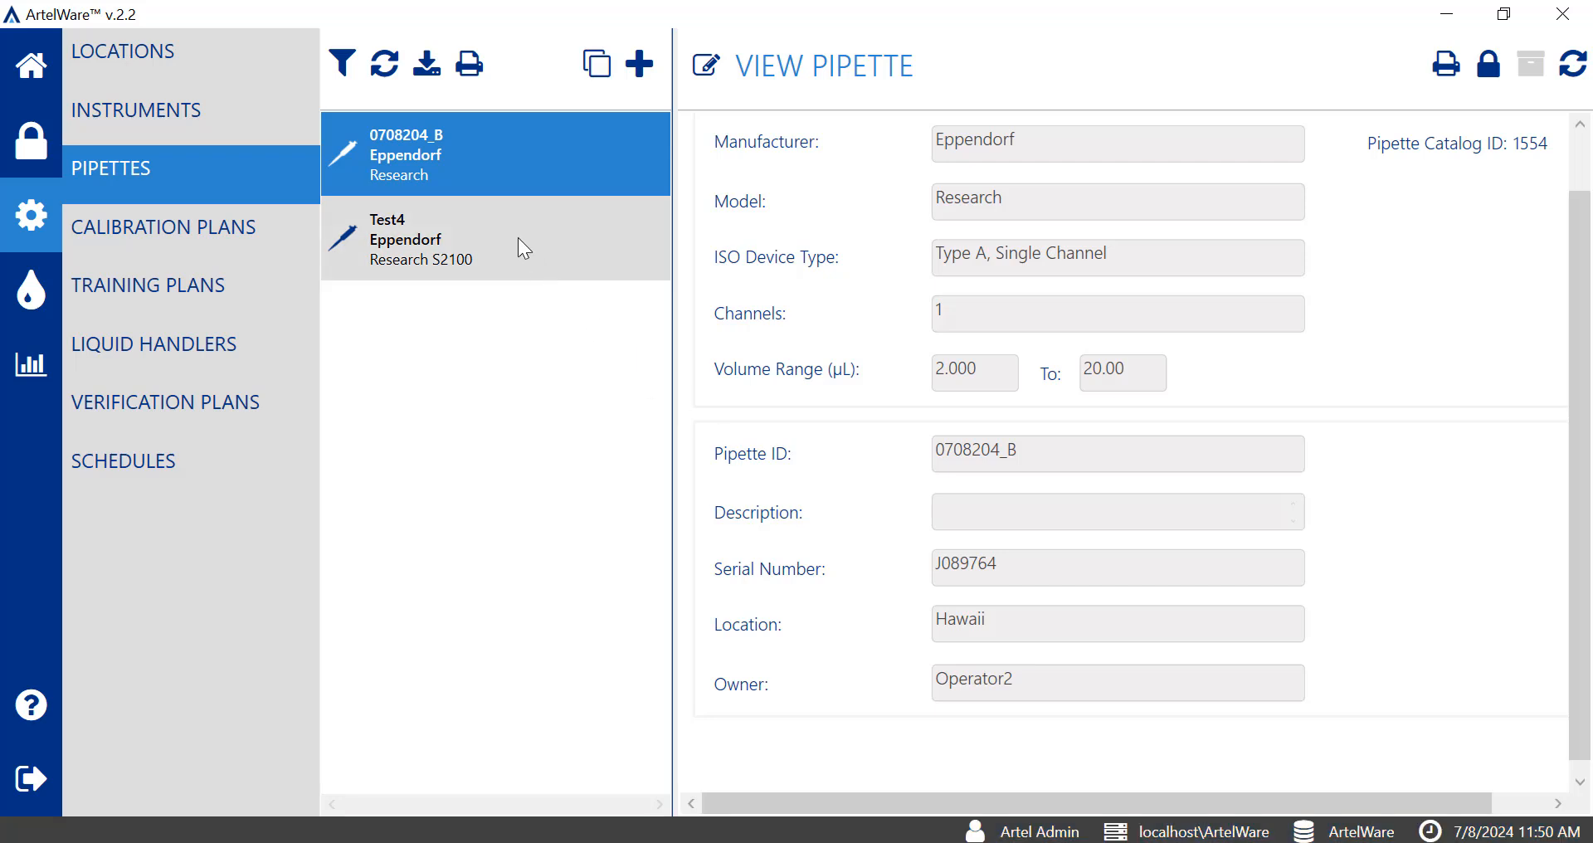
# Step: Show inactive items in the pipette list and reactivate pipette 07082024_B
pyautogui.click(341, 64)
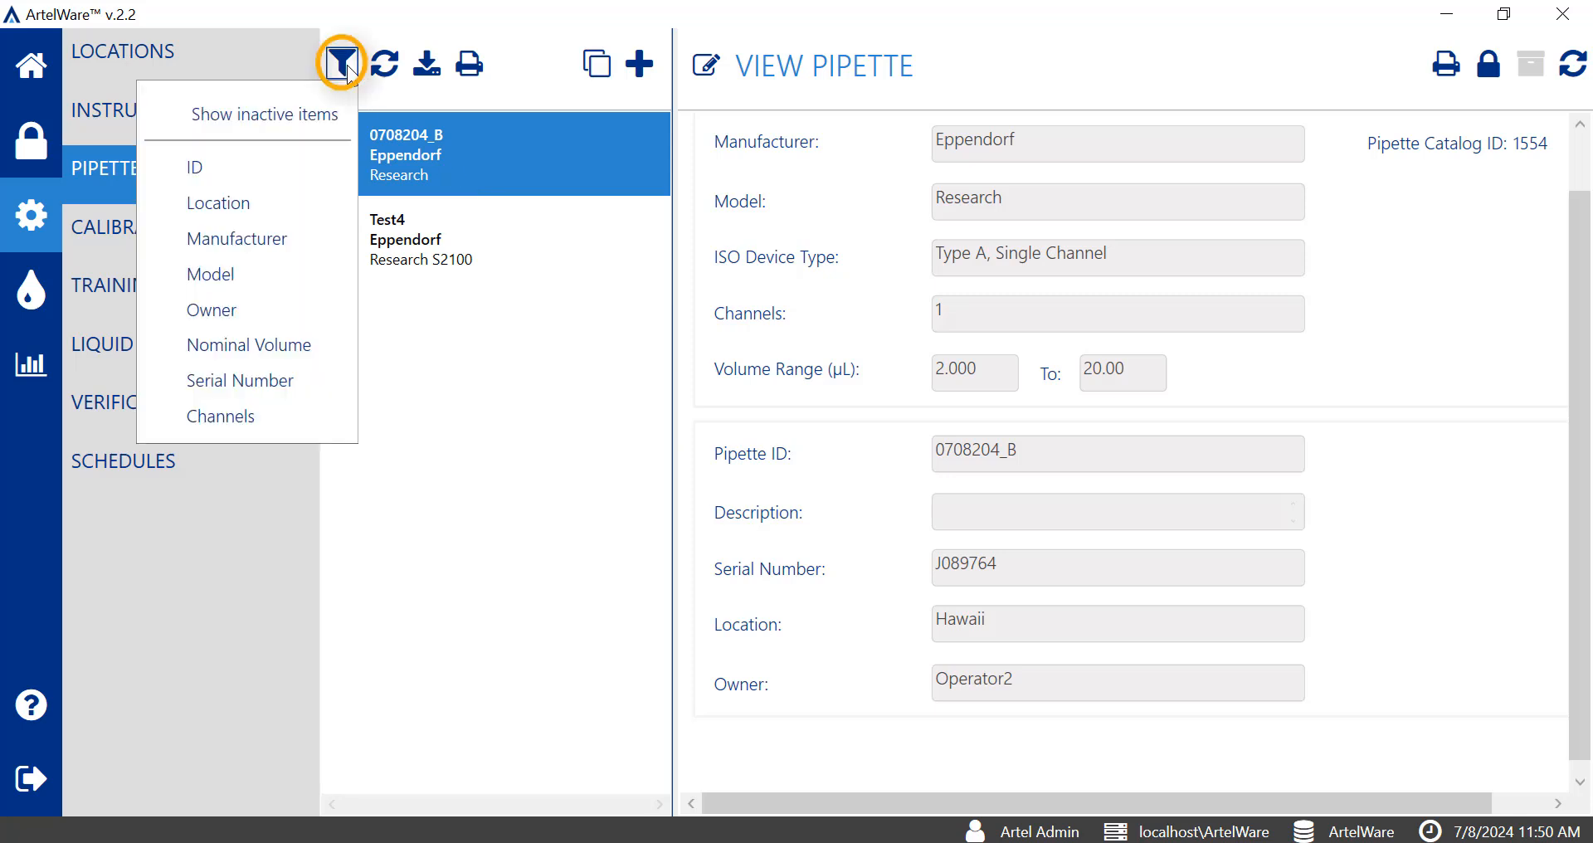
pyautogui.click(341, 115)
pyautogui.click(579, 176)
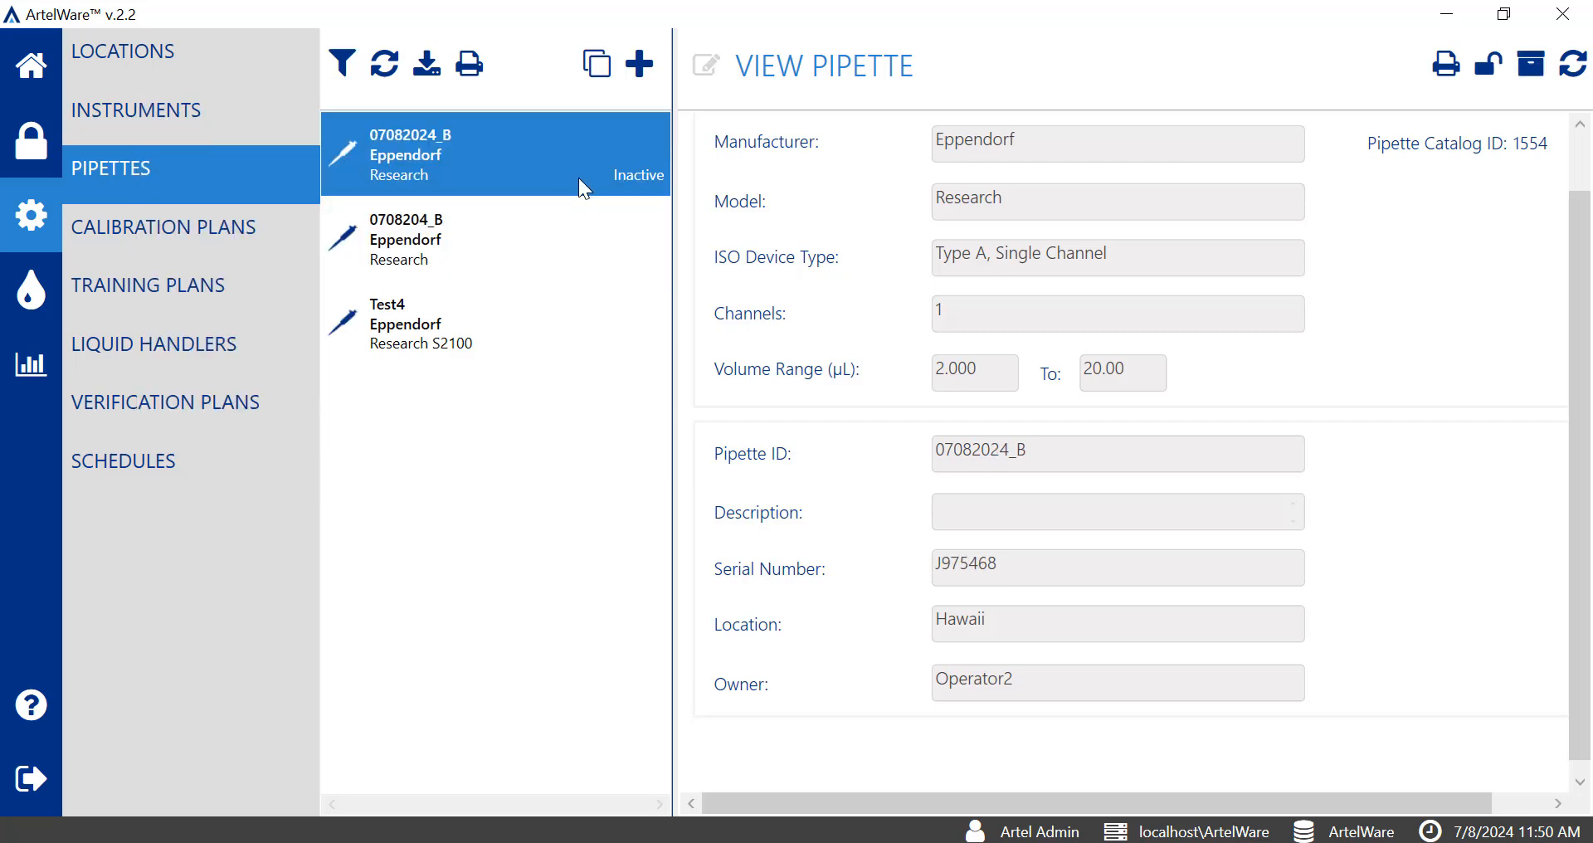
pyautogui.click(1490, 73)
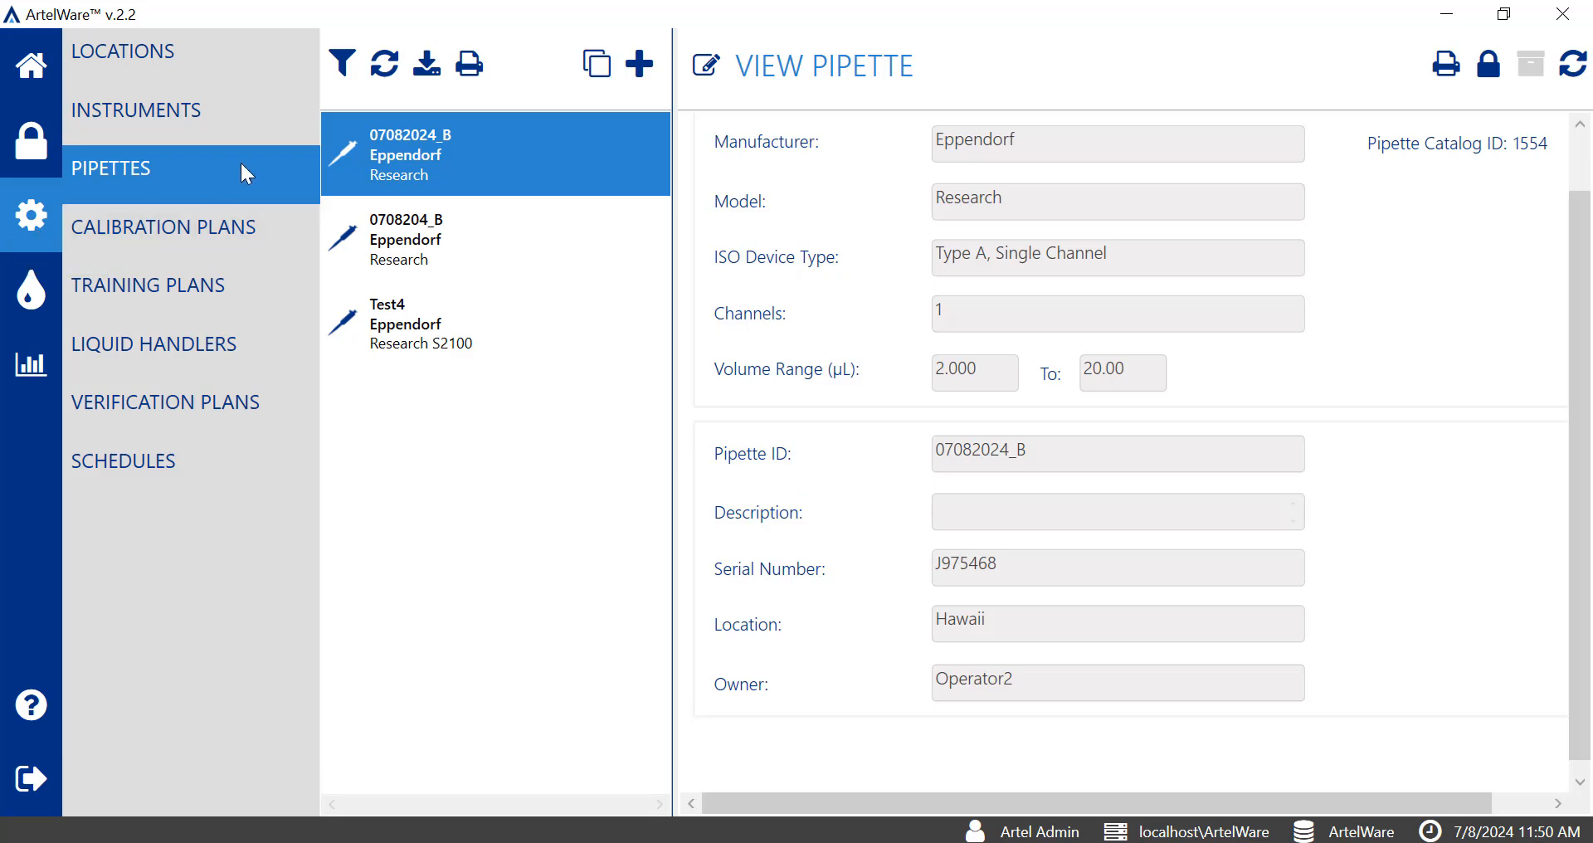
# Step: Deactivate pipette Test4 and check the list filter's option for showing inactive items
pyautogui.click(503, 343)
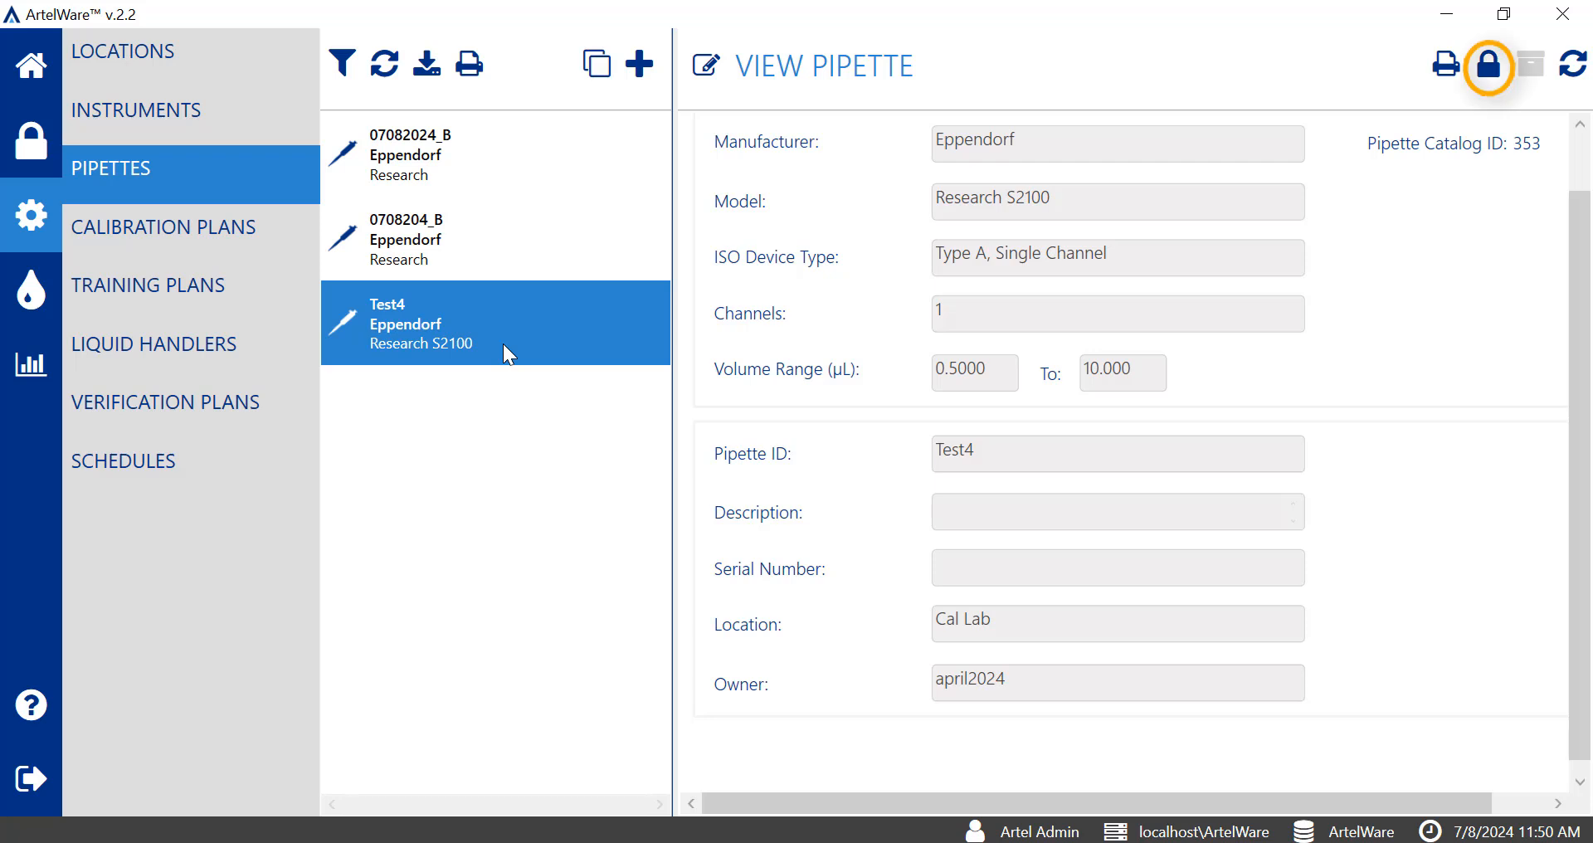
pyautogui.click(1491, 73)
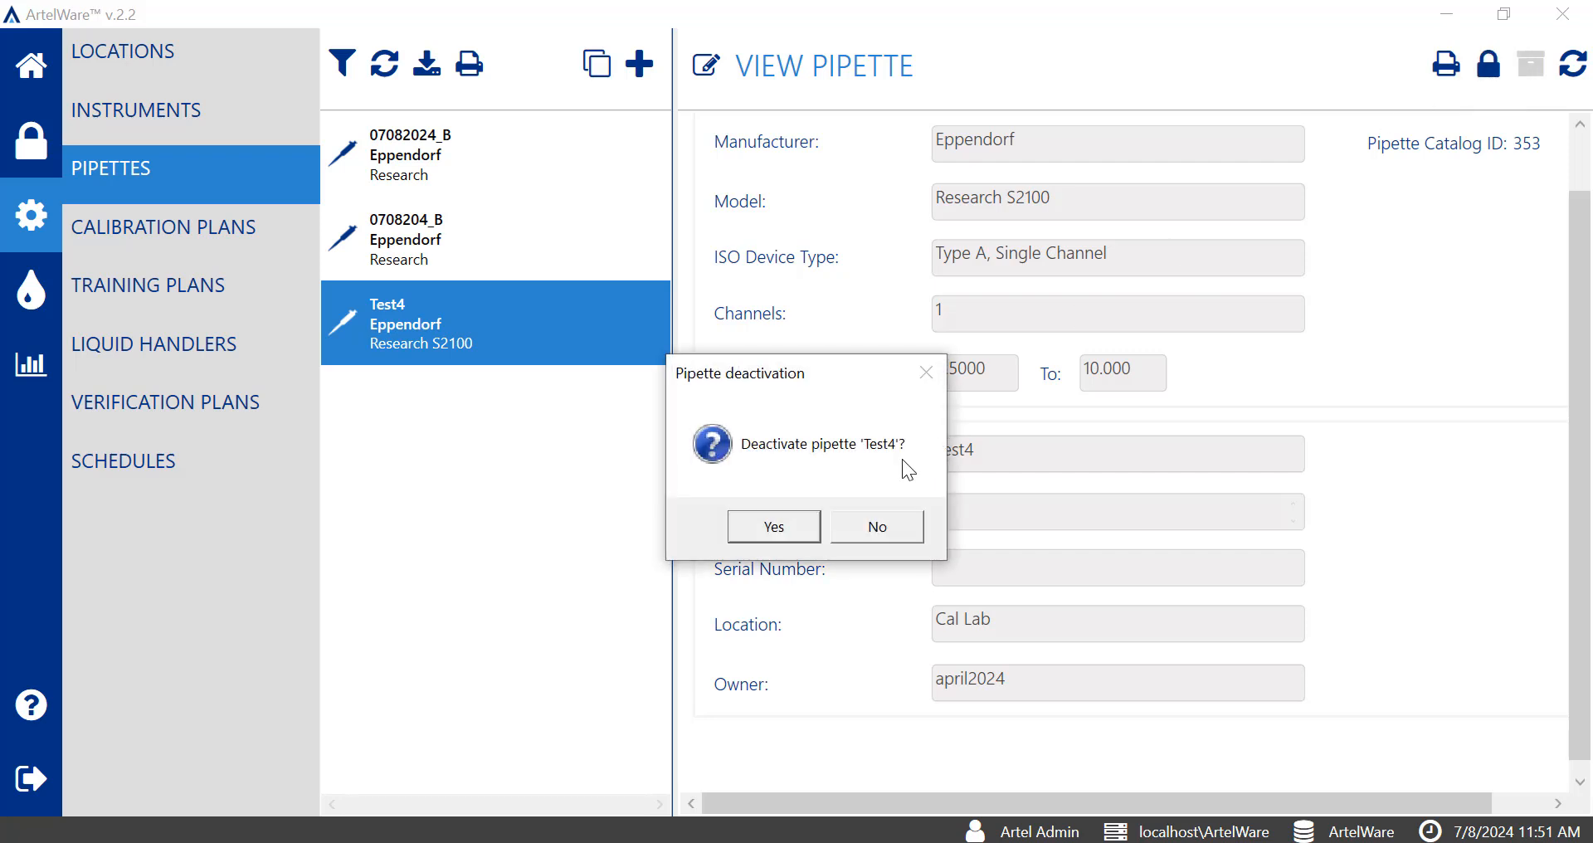
pyautogui.click(774, 528)
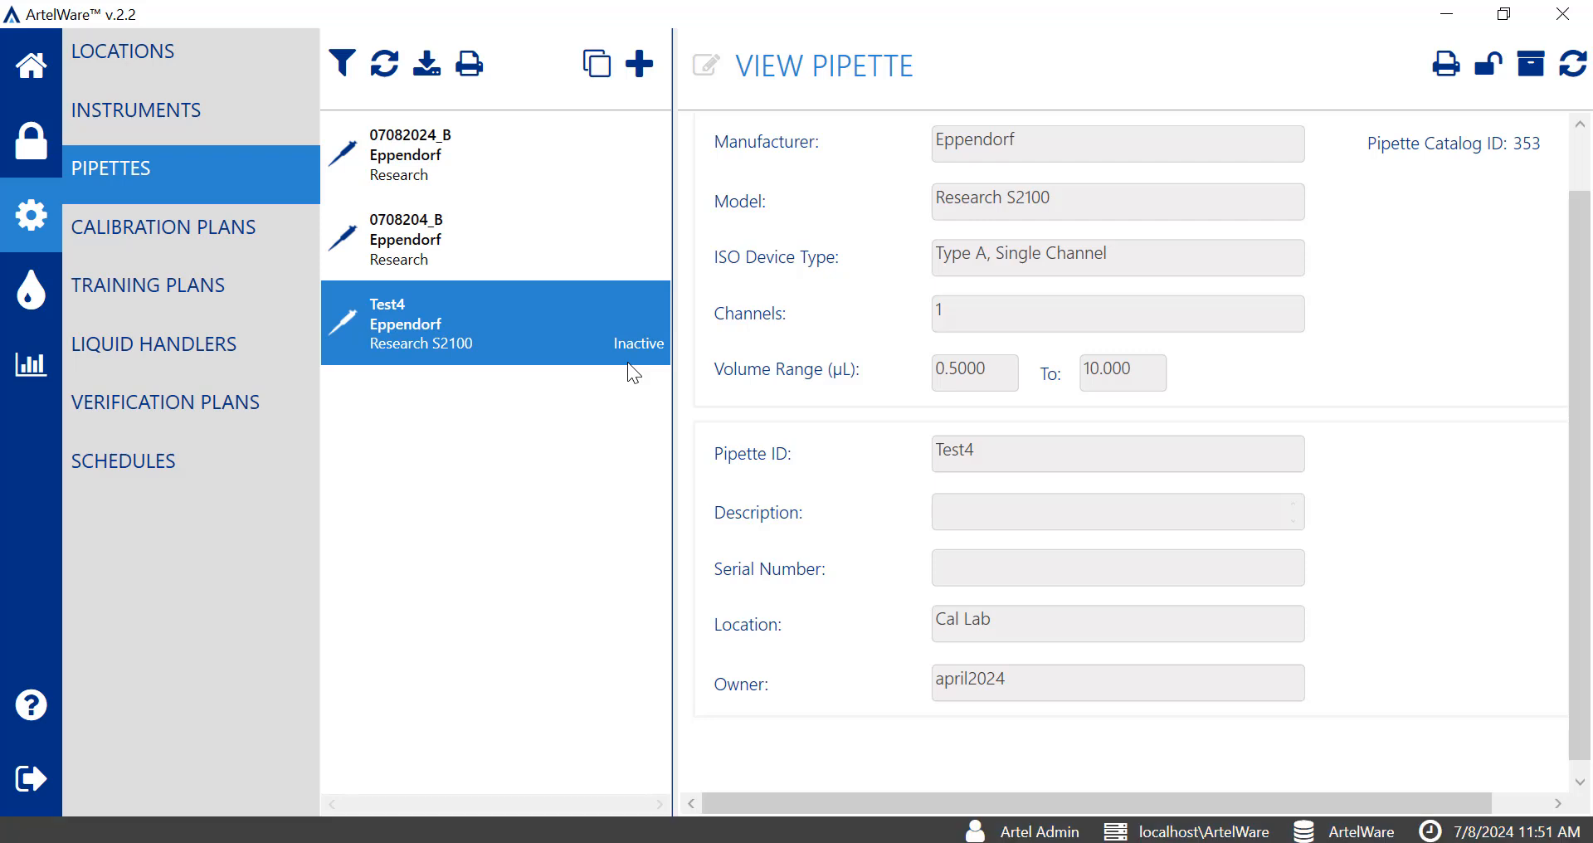
pyautogui.click(342, 65)
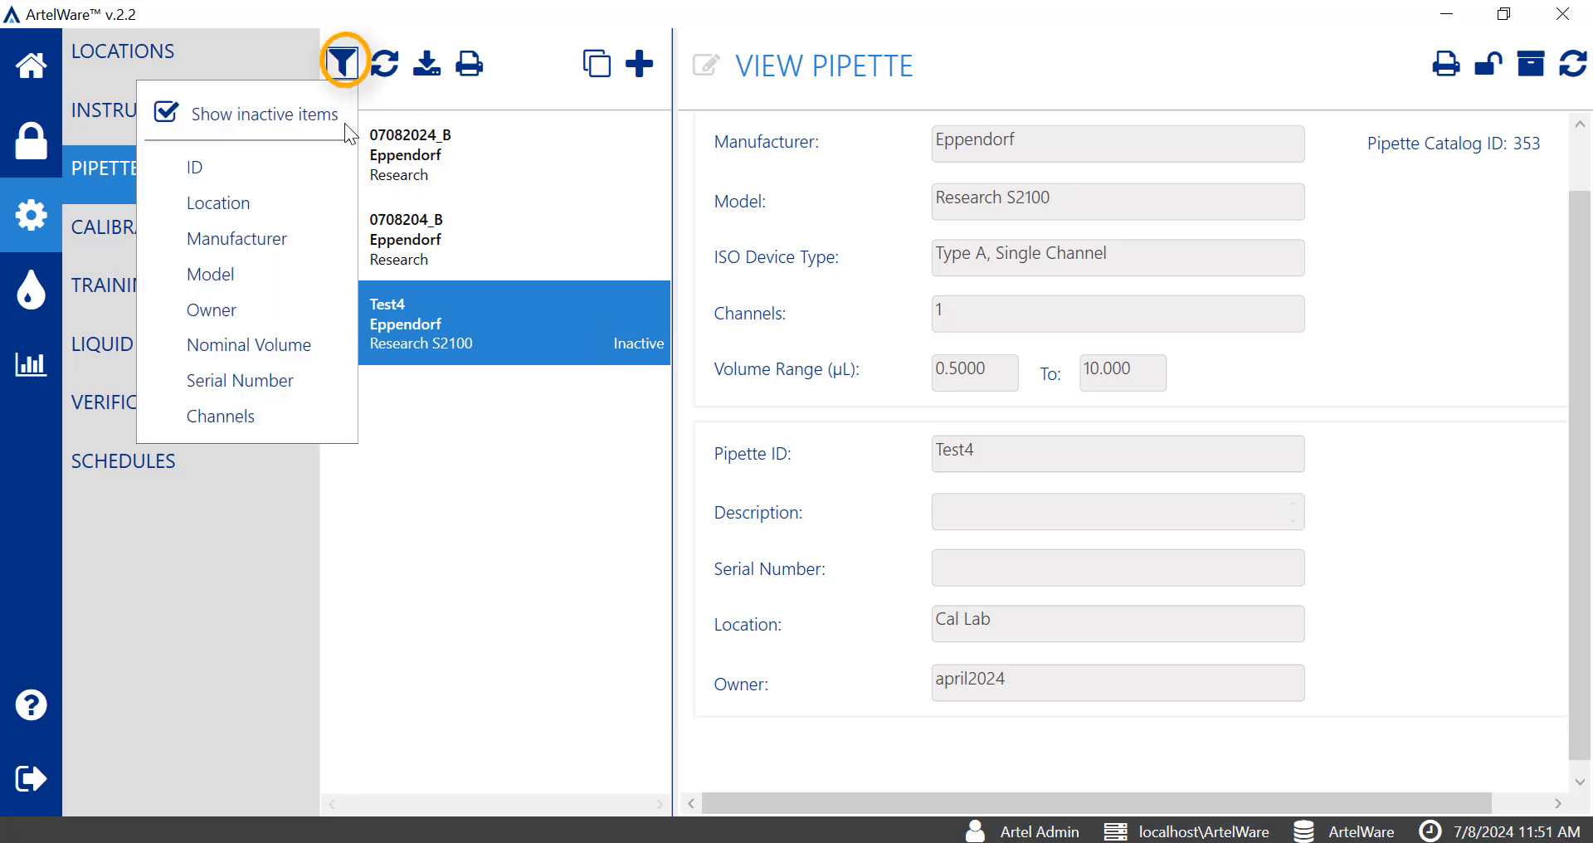
pyautogui.click(540, 480)
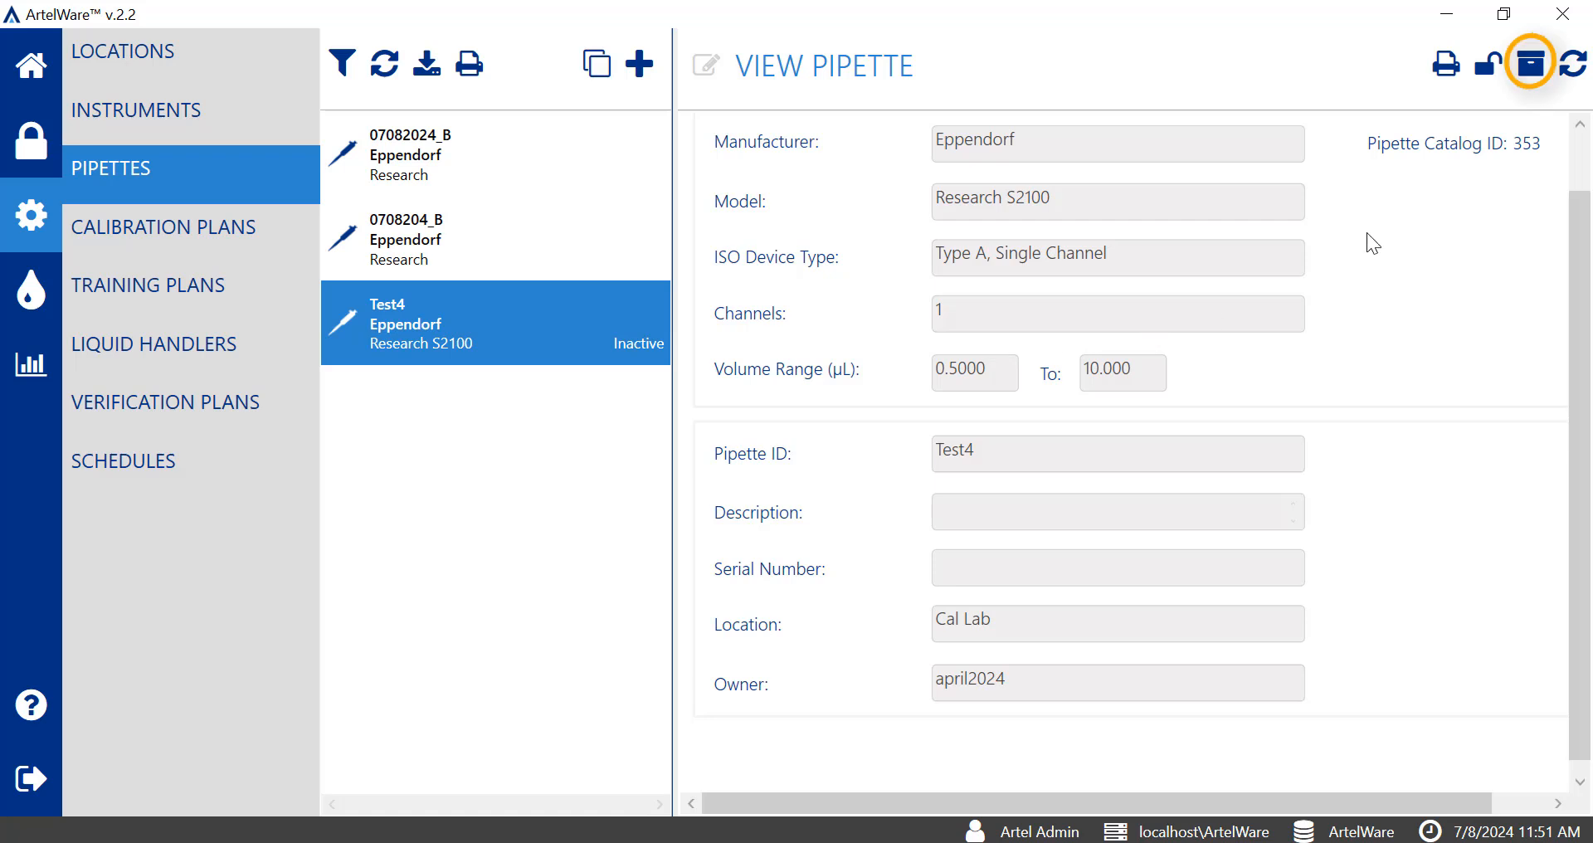
# Step: Permanently retire the inactive pipette Test4 and confirm the retirement
pyautogui.click(1530, 66)
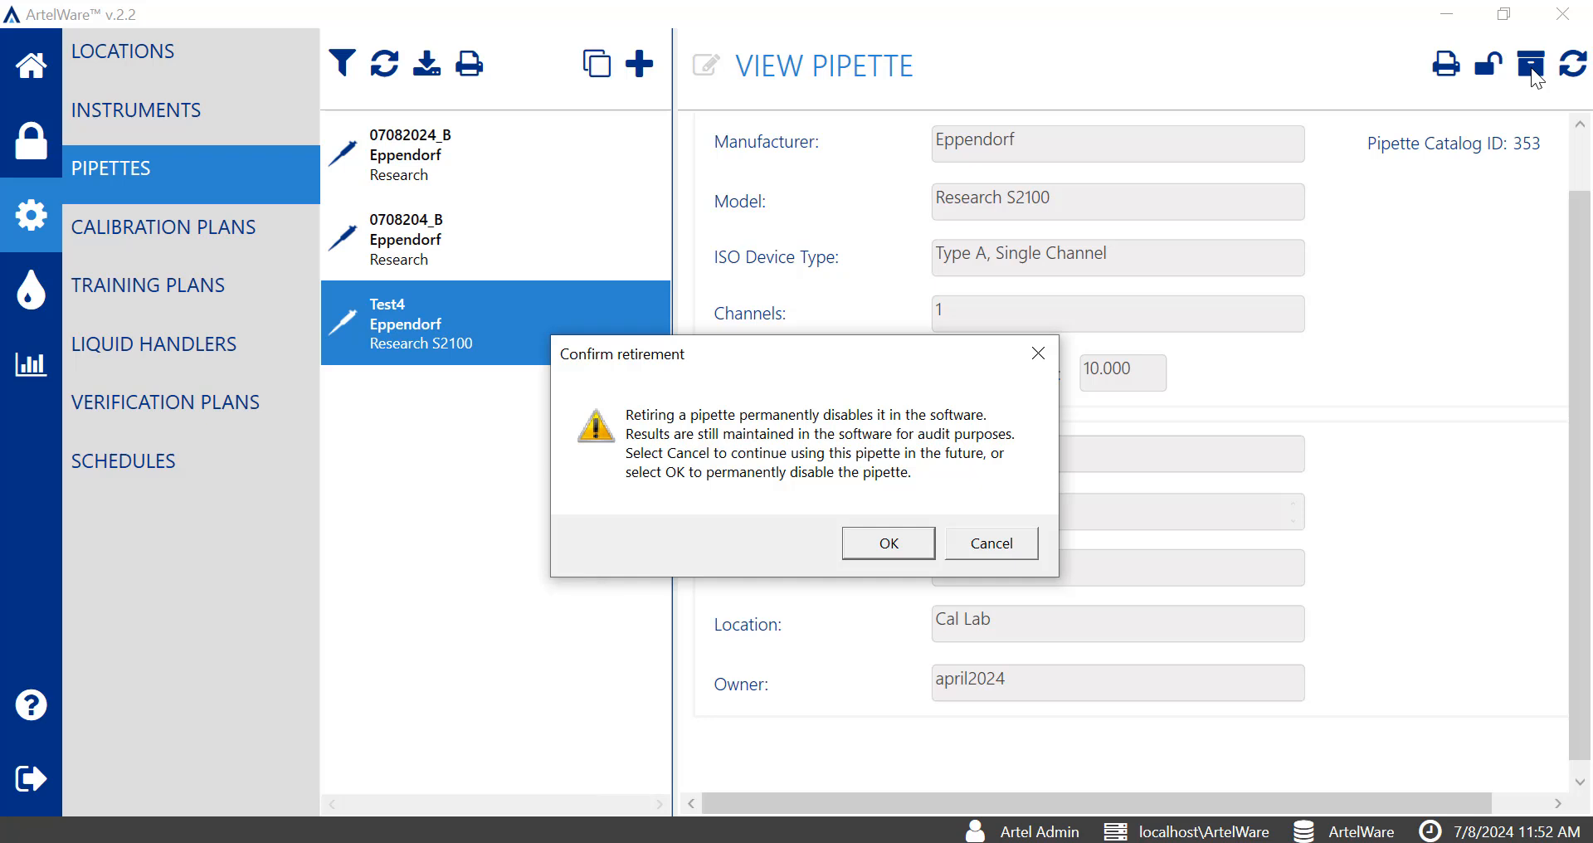
pyautogui.click(909, 545)
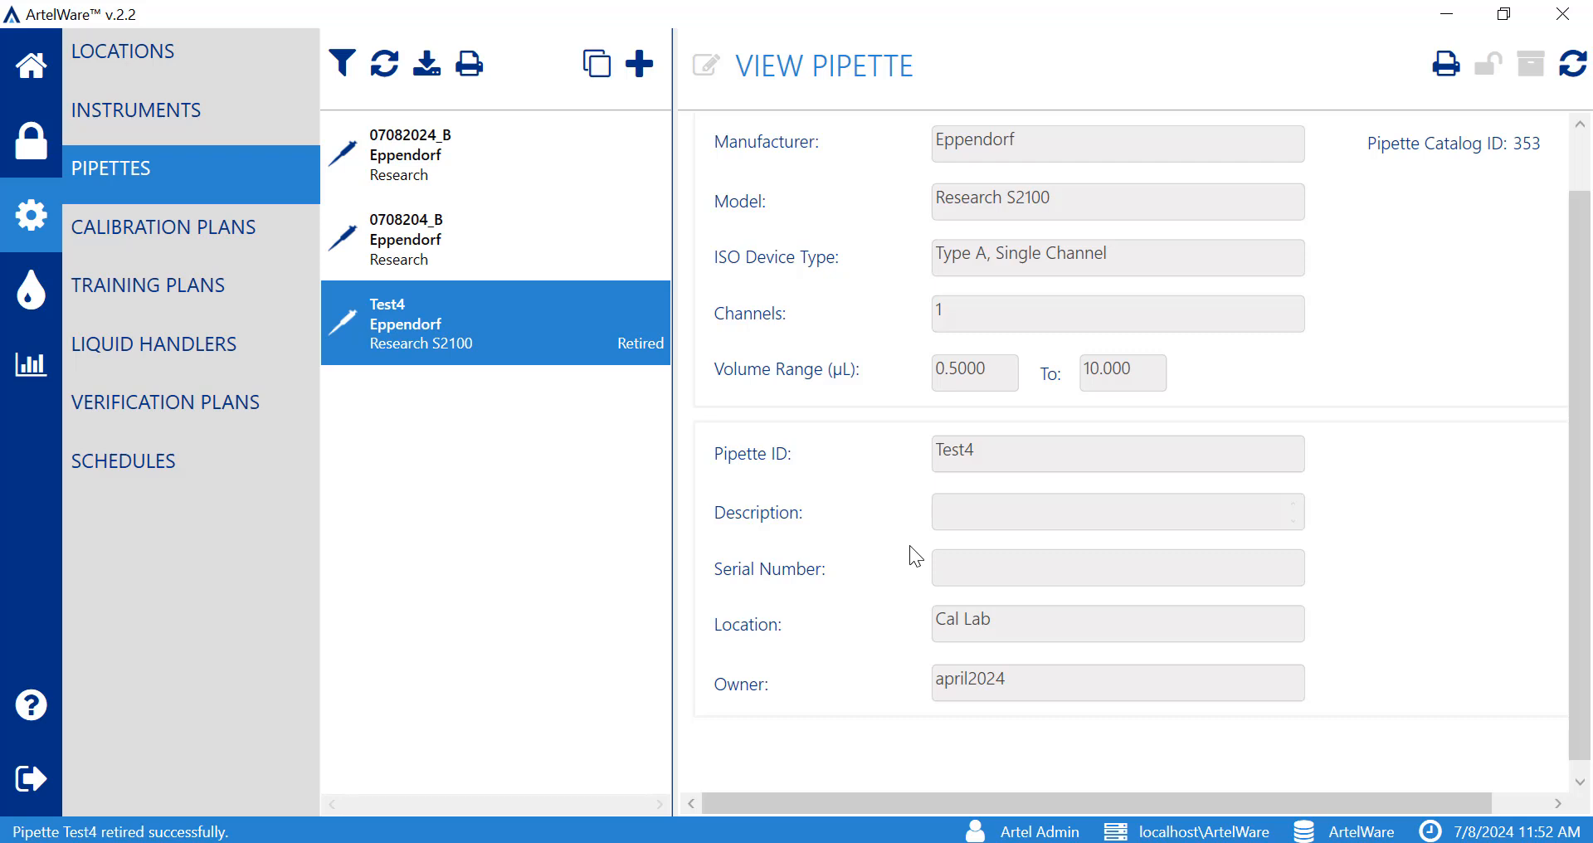